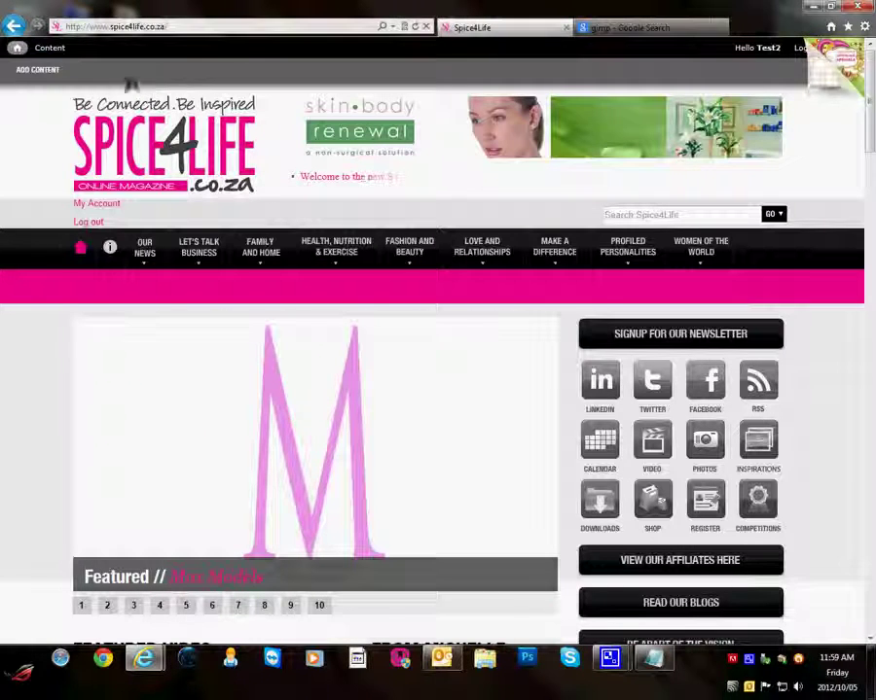
# Open the Add content page from the ADD CONTENT link in the admin toolbar
pyautogui.click(29, 74)
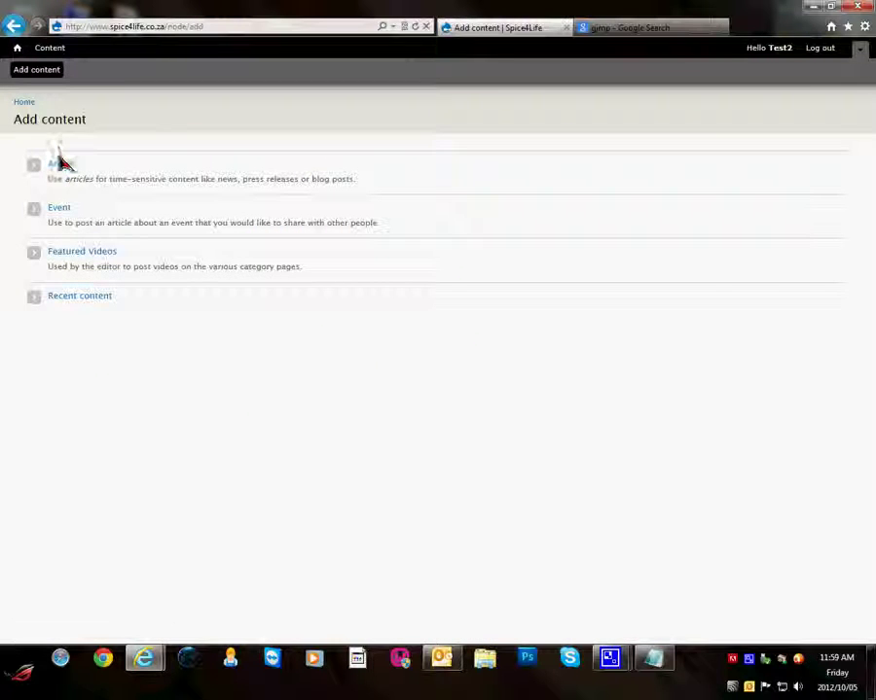
# Create a new Article and paste the title 'Unseen plant growth helpers for gardening'
pyautogui.click(54, 165)
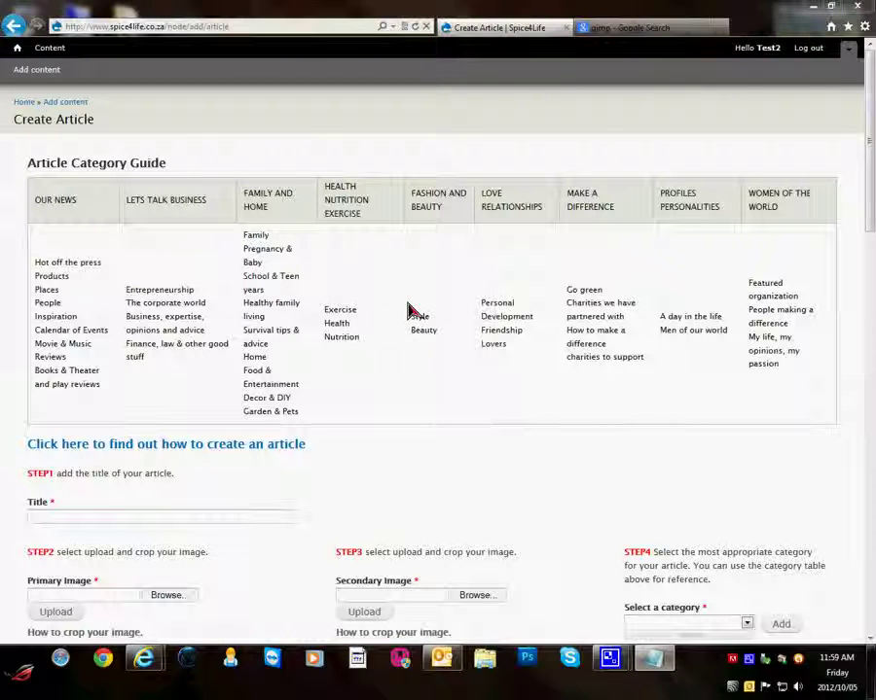
pyautogui.click(177, 514)
pyautogui.write('Unseen plant growth helpers for gardening')
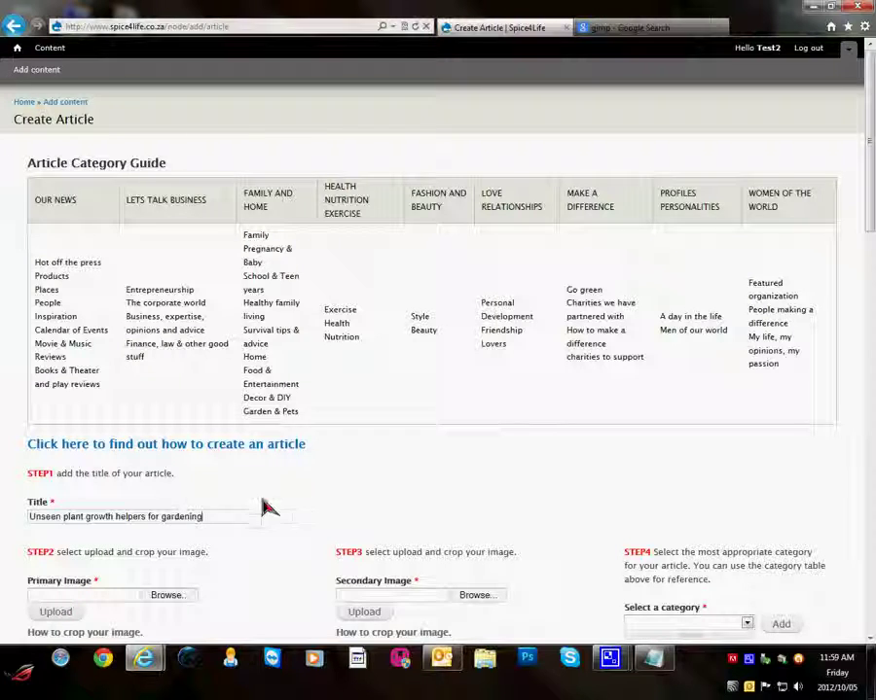
pyautogui.scroll(-2, 230, 410)
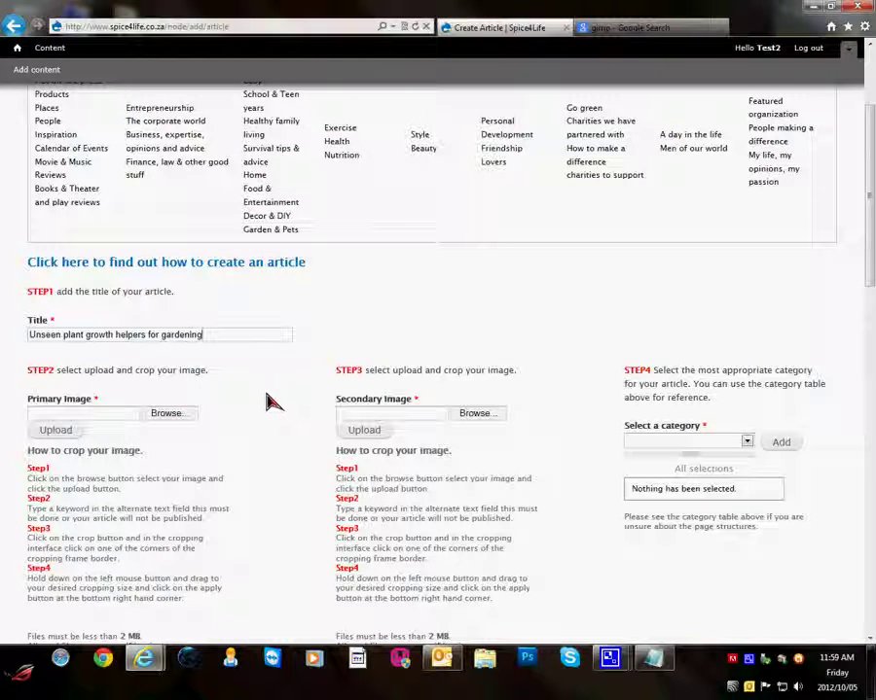
# Upload Chrysanthemum.jpg from Sample Pictures as the article's Primary Image
pyautogui.click(166, 413)
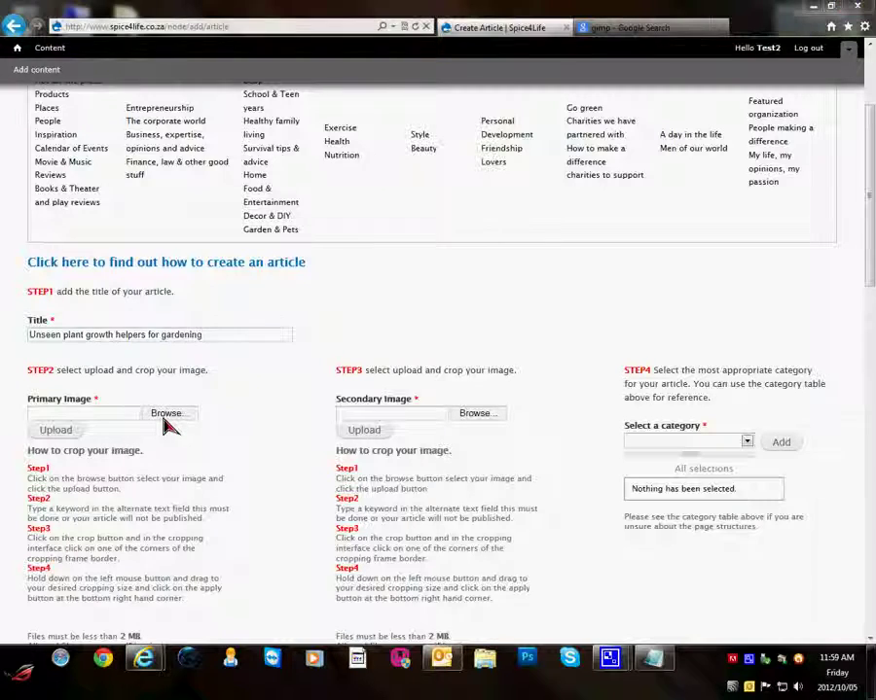
pyautogui.click(160, 137)
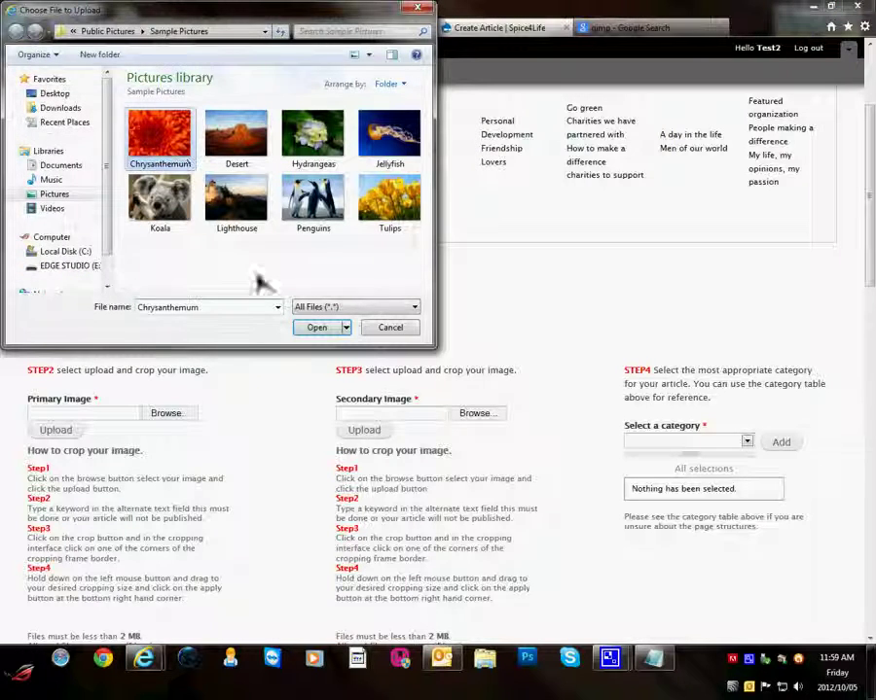
pyautogui.click(316, 327)
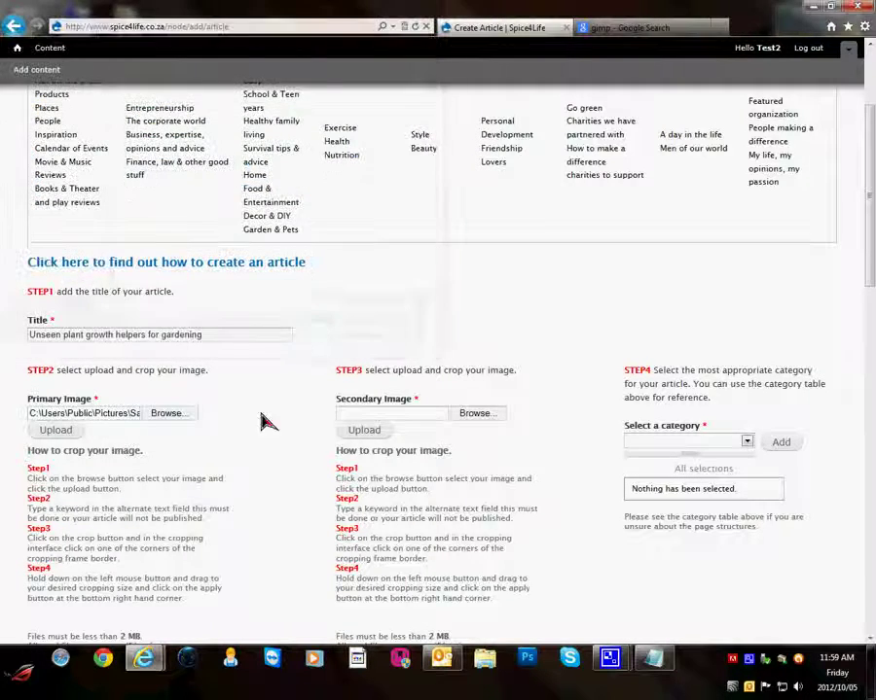
pyautogui.click(55, 430)
pyautogui.scroll(-2, 223, 433)
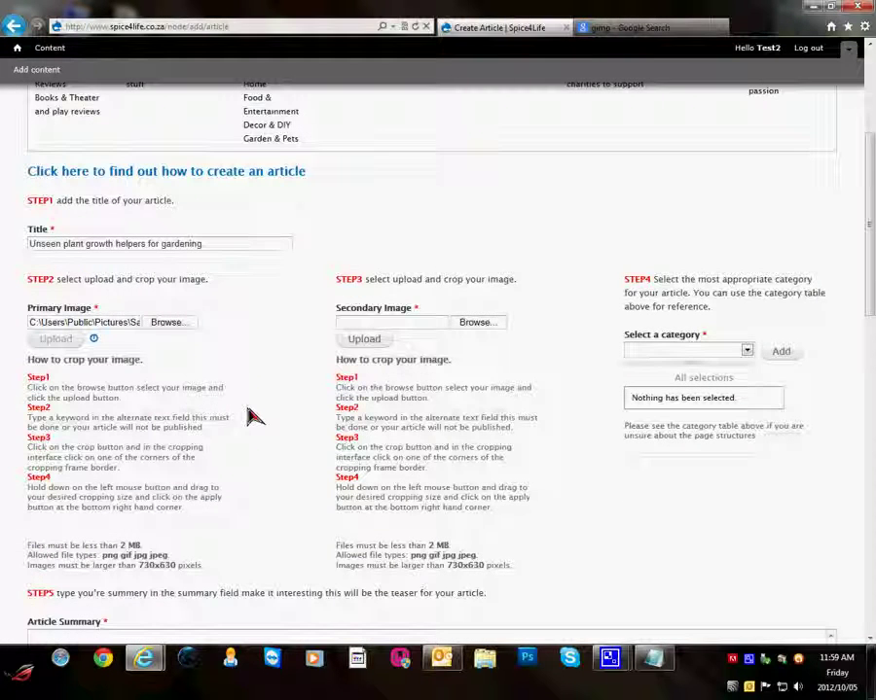
pyautogui.scroll(-2, 249, 415)
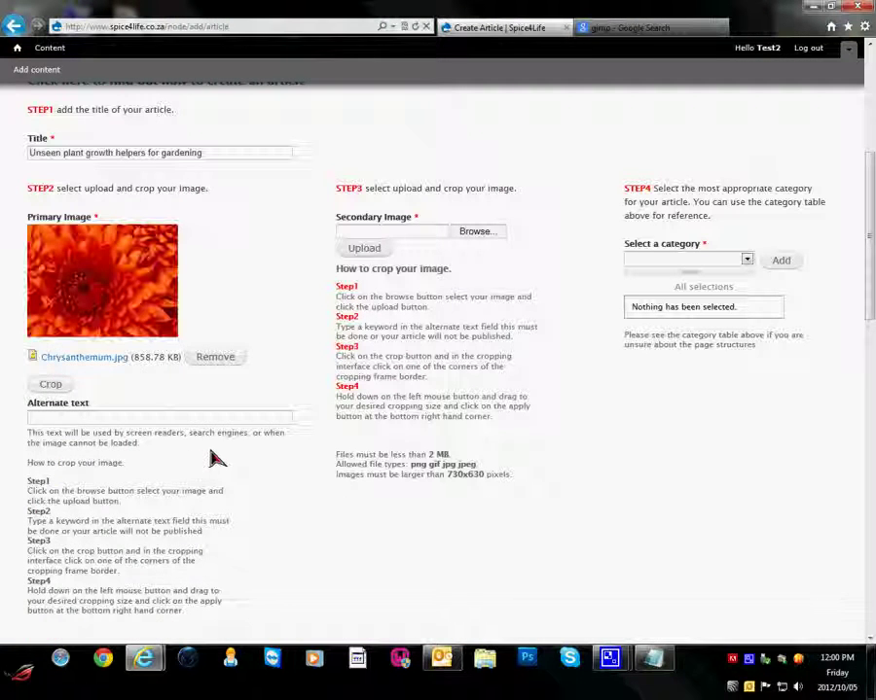
pyautogui.scroll(-1, 244, 455)
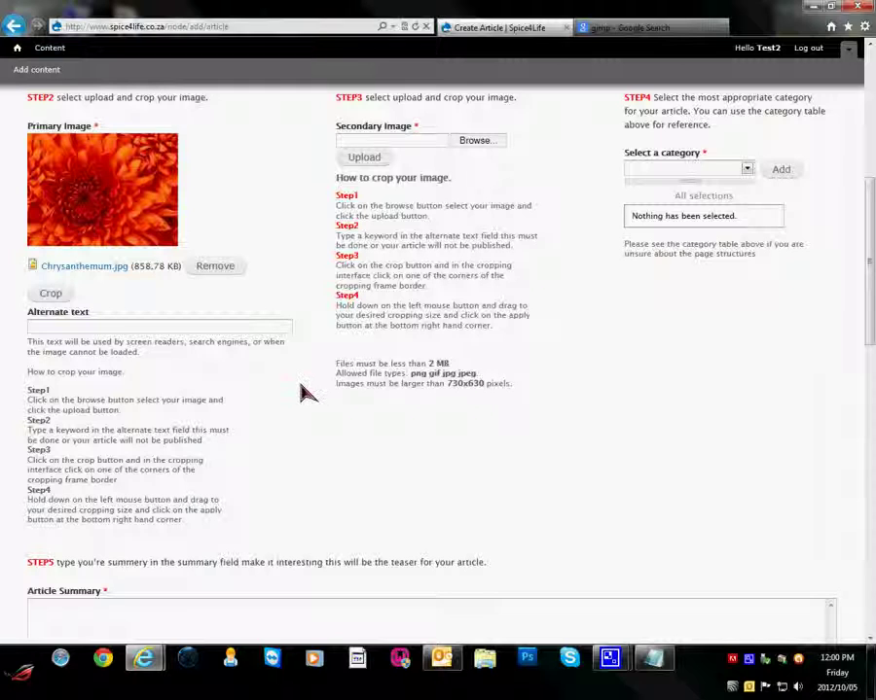
# Frame the primary image's crop at 1002×563 around the chrysanthemum's centre
pyautogui.click(51, 294)
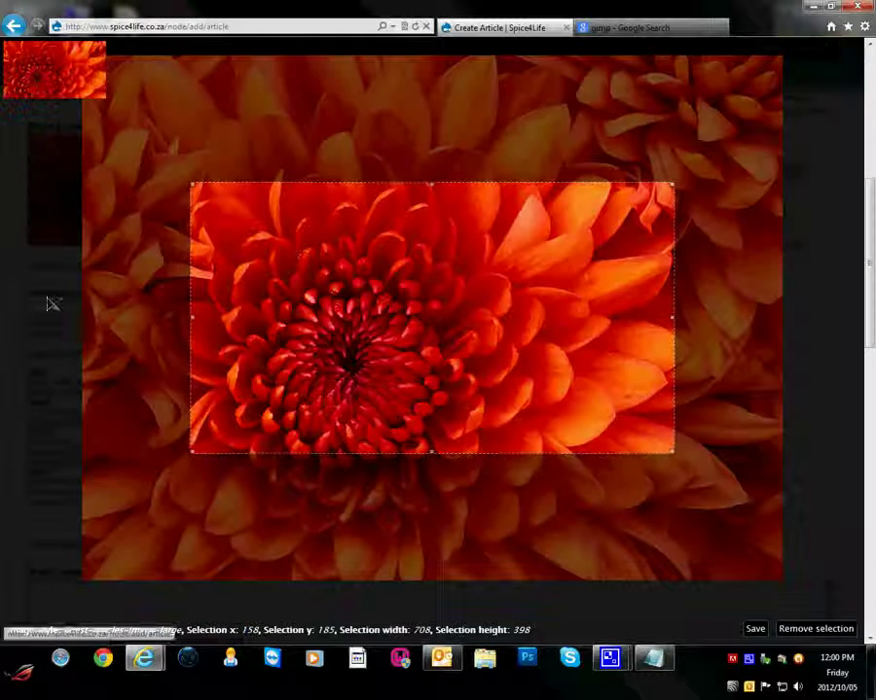
pyautogui.moveTo(198, 188); pyautogui.dragTo(195, 185)
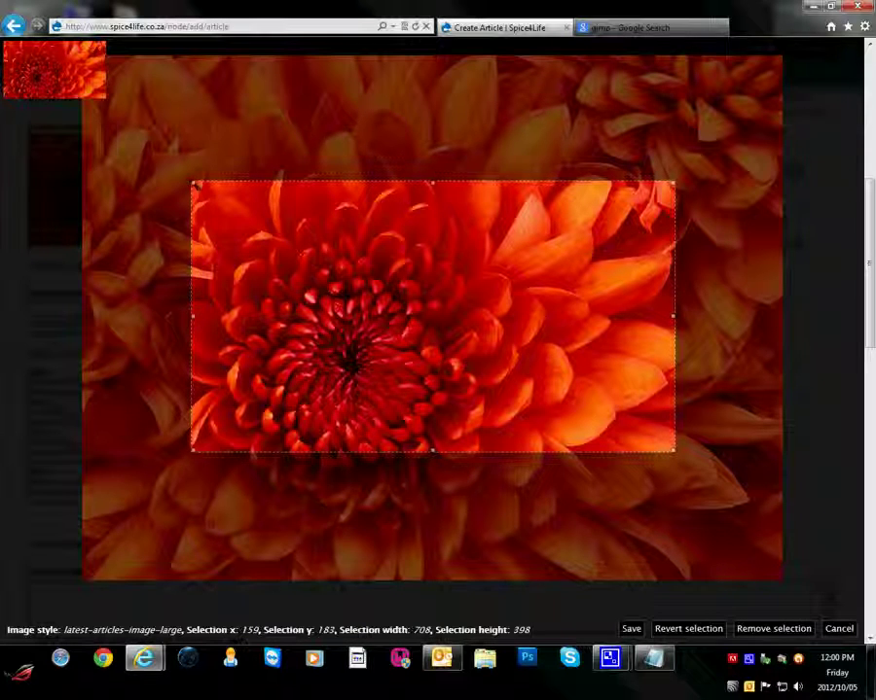
pyautogui.moveTo(195, 185); pyautogui.dragTo(91, 124)
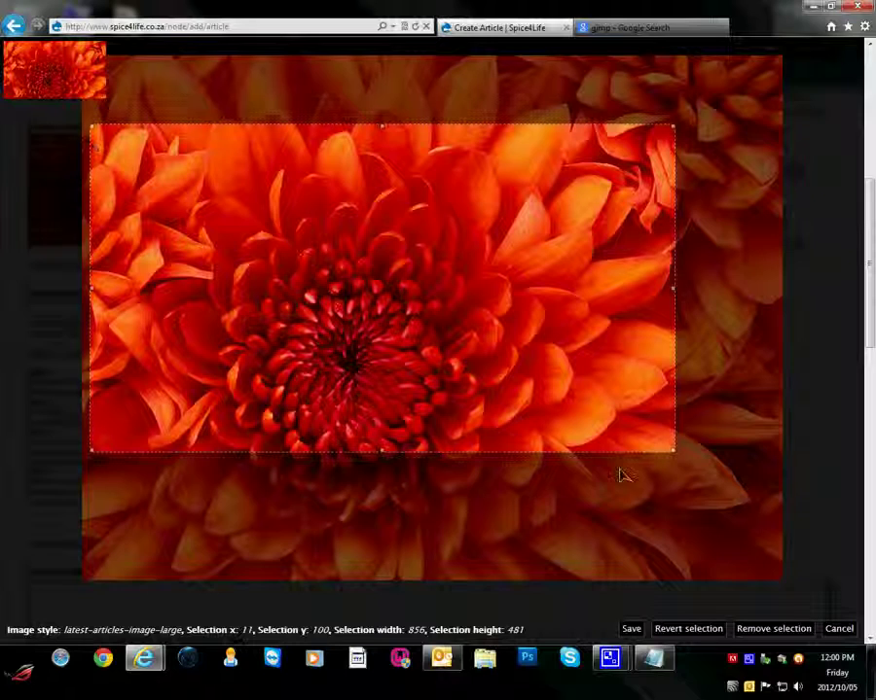
pyautogui.moveTo(670, 446); pyautogui.dragTo(773, 505)
pyautogui.moveTo(432, 316); pyautogui.dragTo(428, 368)
pyautogui.moveTo(352, 362); pyautogui.dragTo(352, 363)
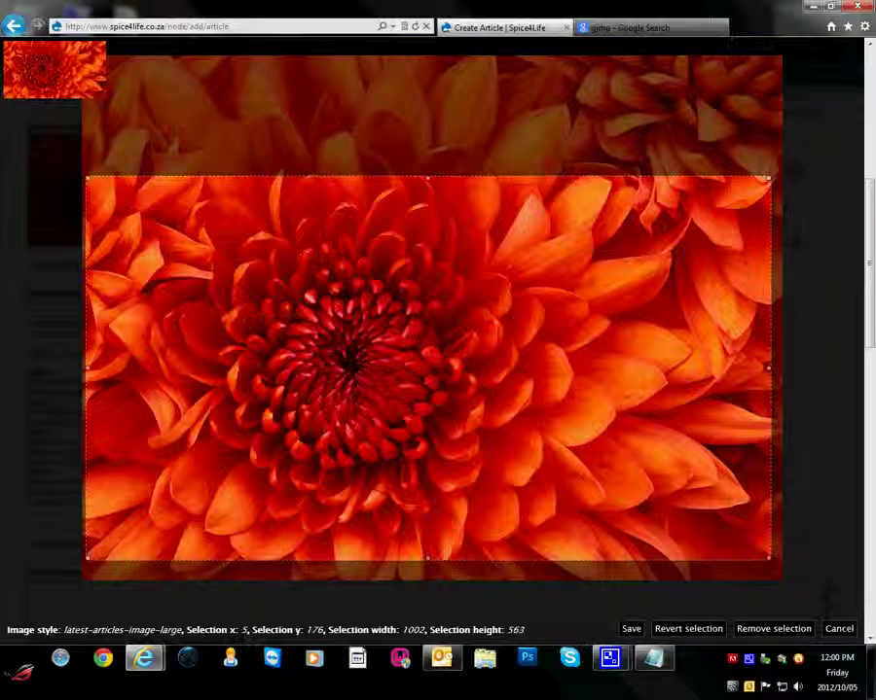
# Save the primary crop and upload Chrysanthemum.jpg as the Secondary Image
pyautogui.click(630, 631)
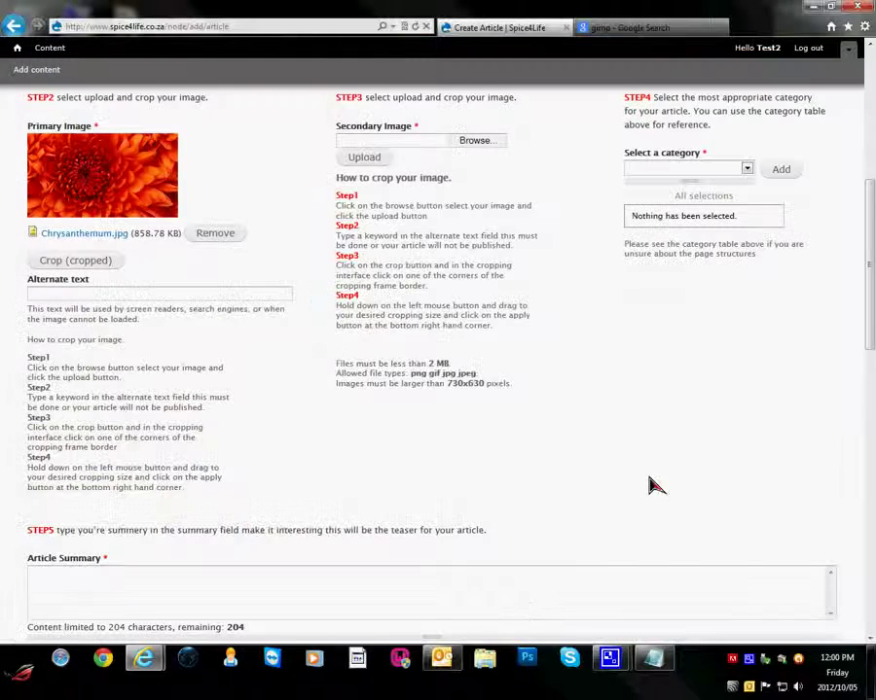
pyautogui.scroll(2, 550, 430)
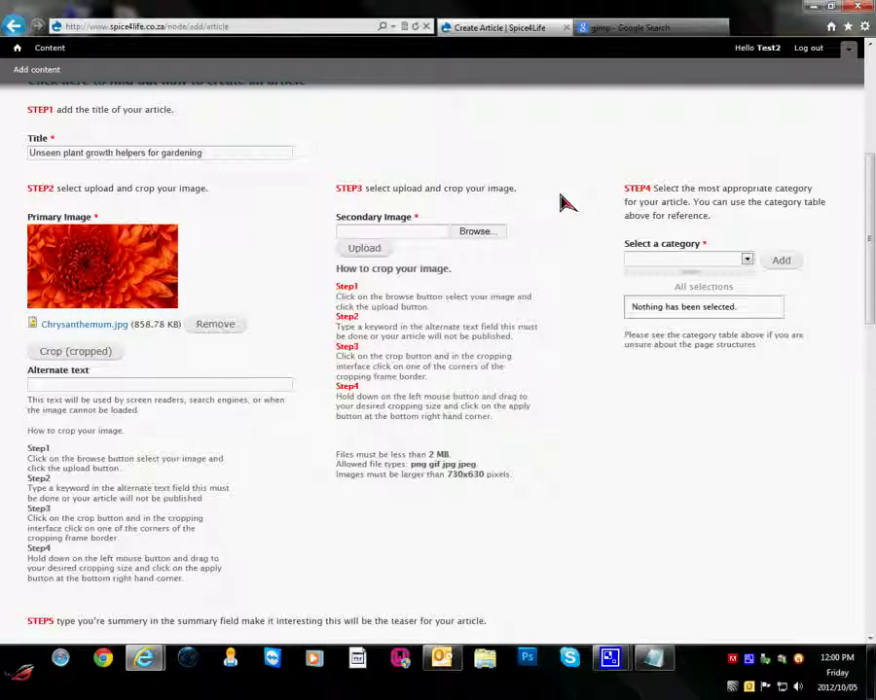
pyautogui.click(473, 232)
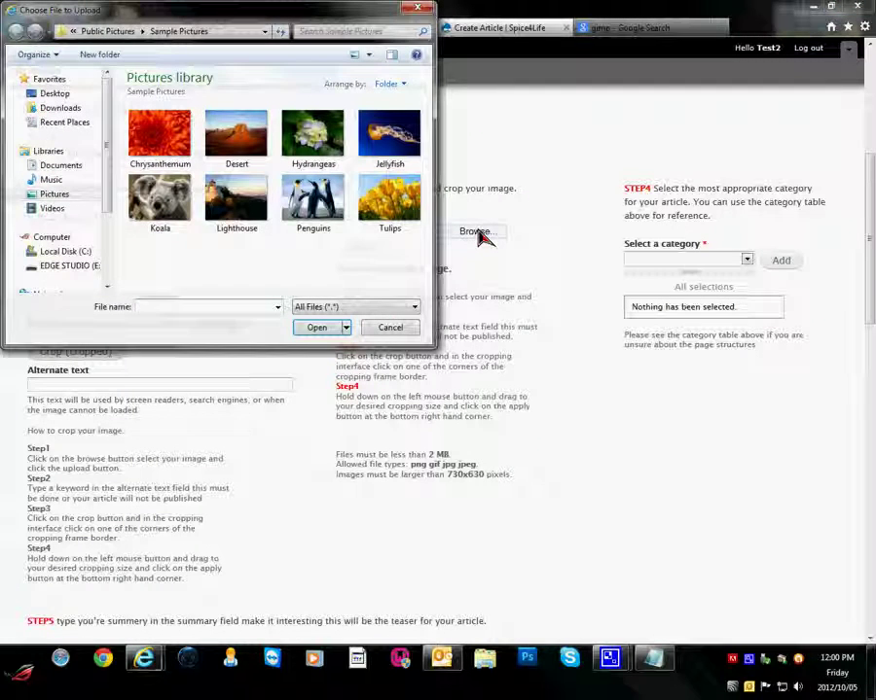
pyautogui.click(183, 142)
pyautogui.click(317, 327)
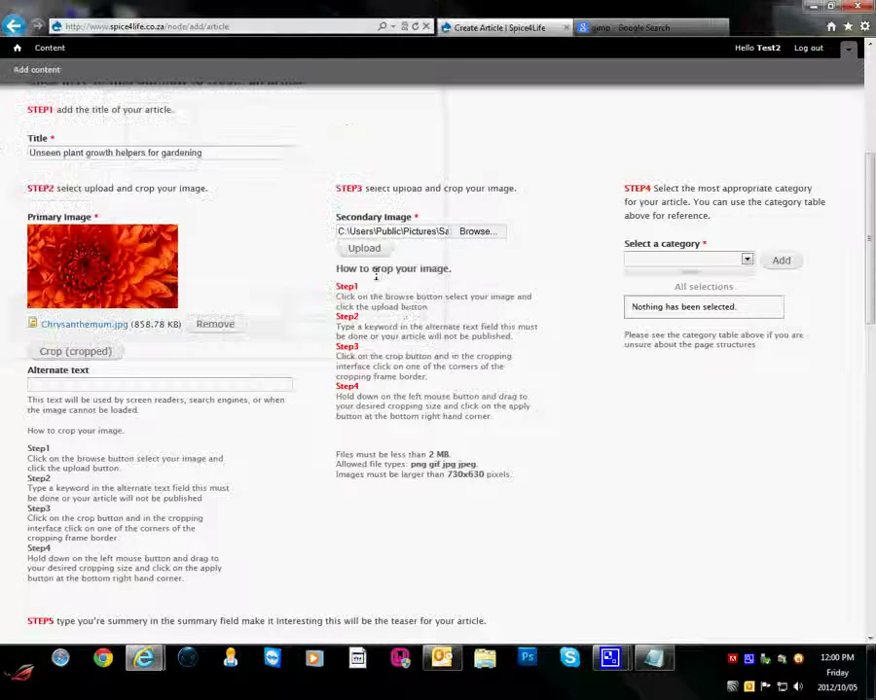
pyautogui.click(363, 250)
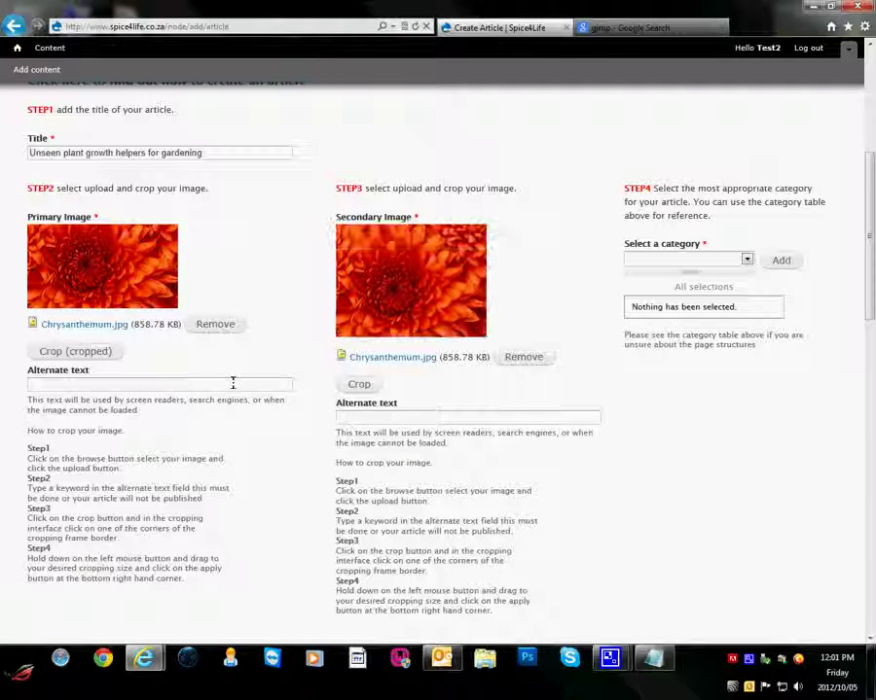
# Enter 'gardening ideas, gardening equipment' as the alternate text for both images
pyautogui.click(173, 386)
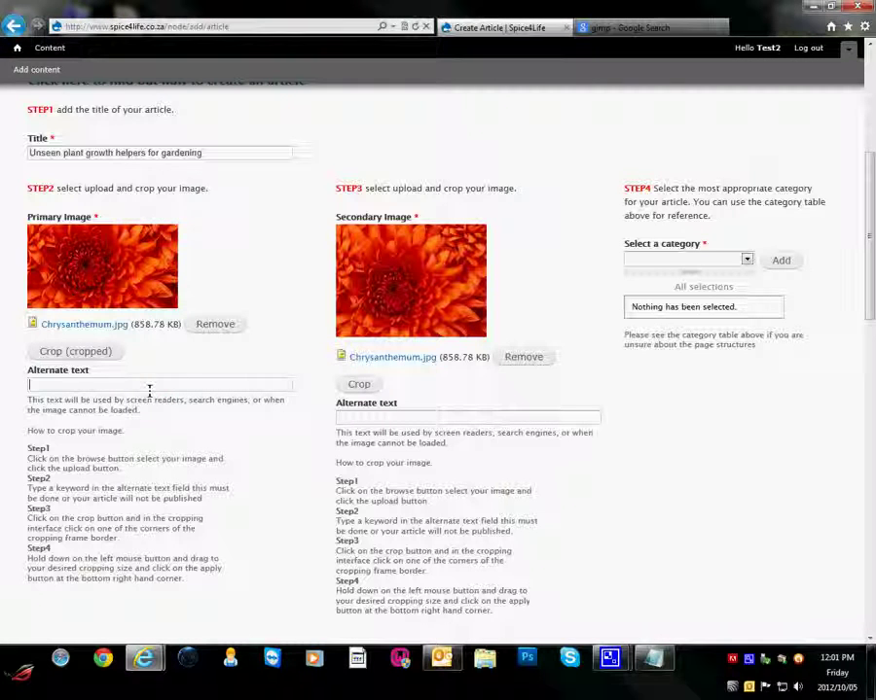
pyautogui.write('gardening ideas, gardening equipment')
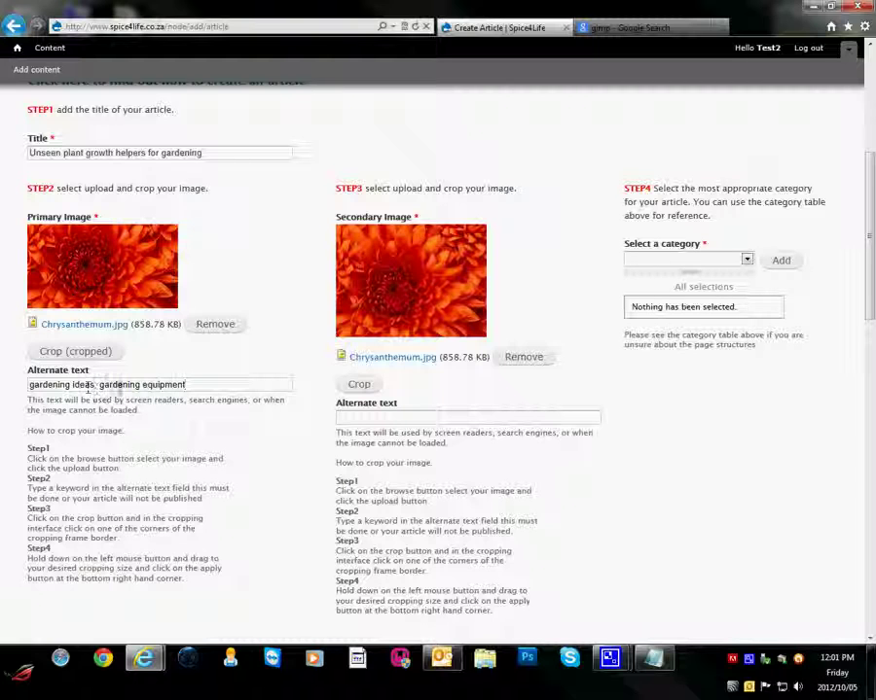
pyautogui.click(383, 417)
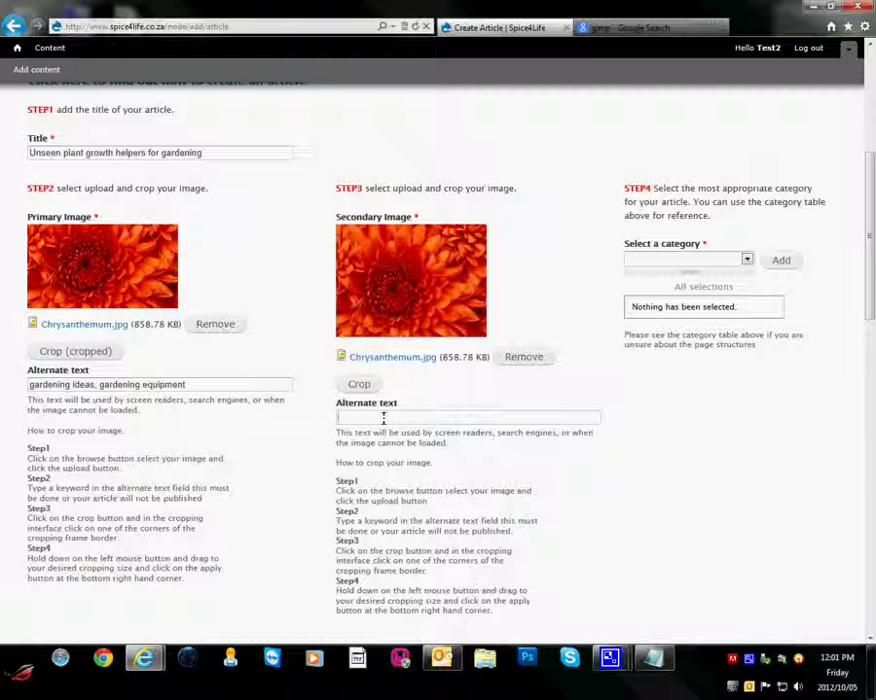
pyautogui.write('gardening ideas, gardening equipment')
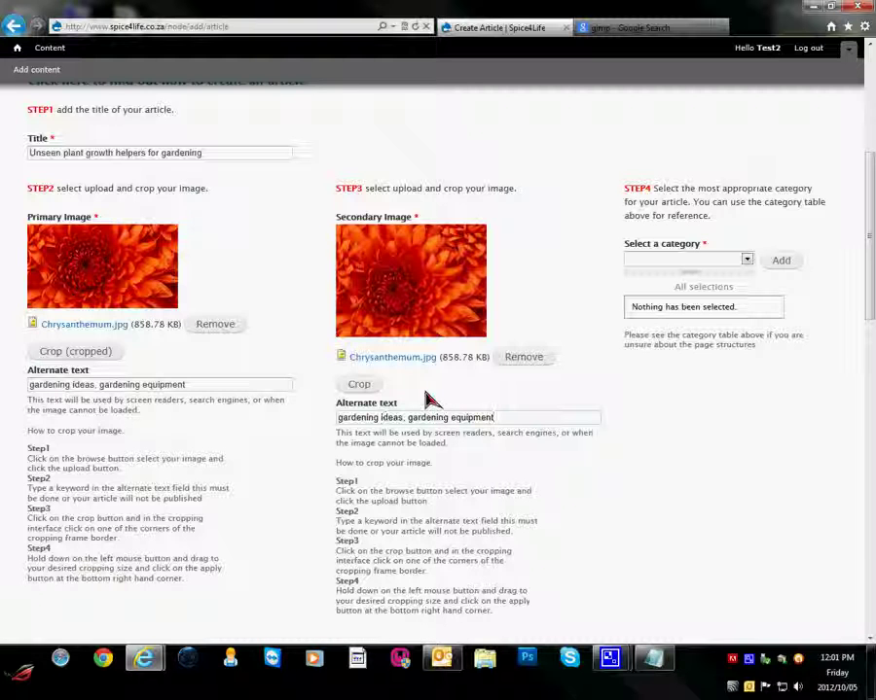
# Position the secondary image's 692×692 square crop over the flower and save it
pyautogui.click(359, 386)
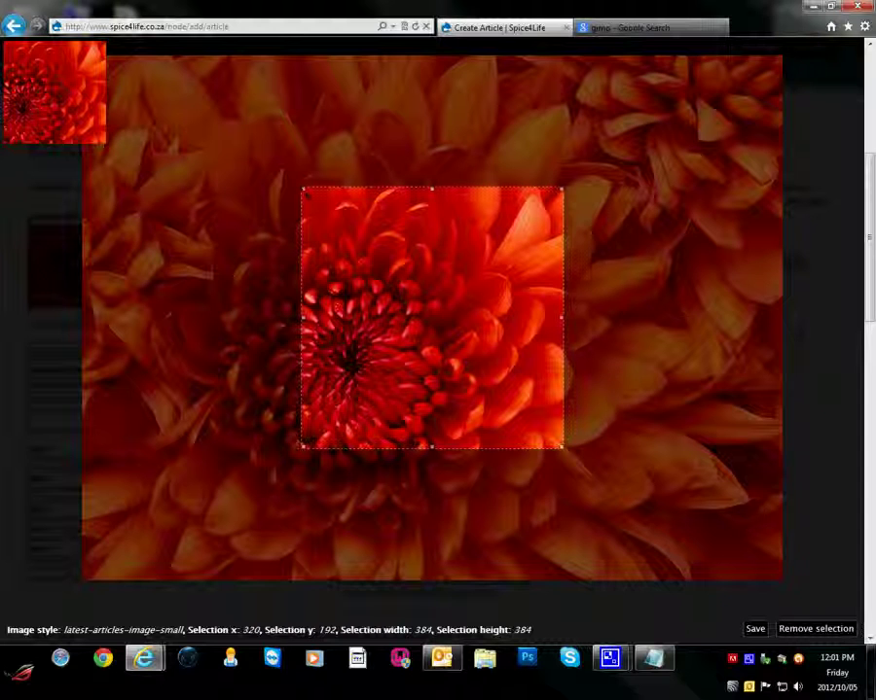
pyautogui.moveTo(302, 188); pyautogui.dragTo(290, 177)
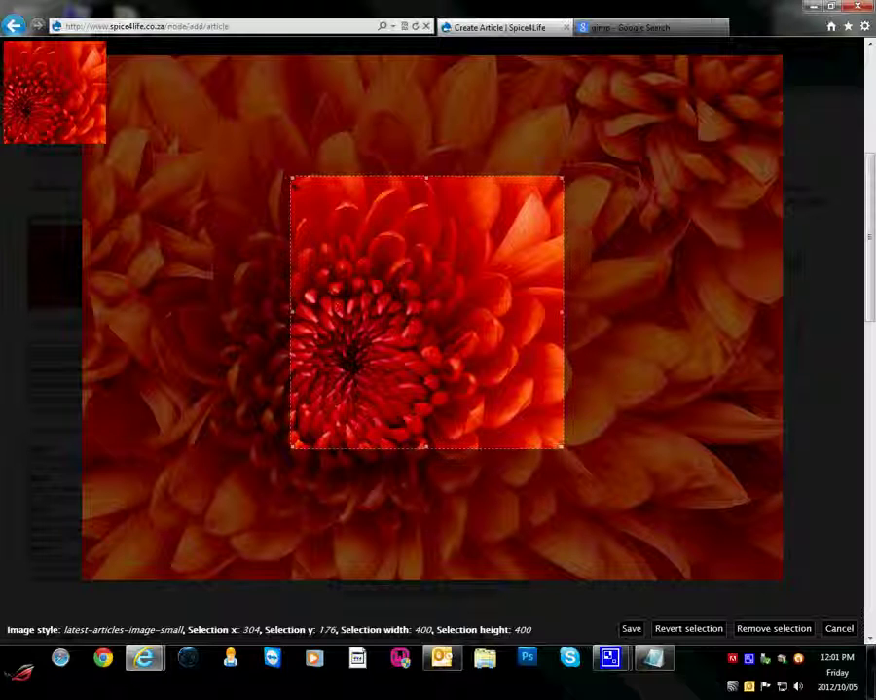
pyautogui.moveTo(292, 185); pyautogui.dragTo(193, 151)
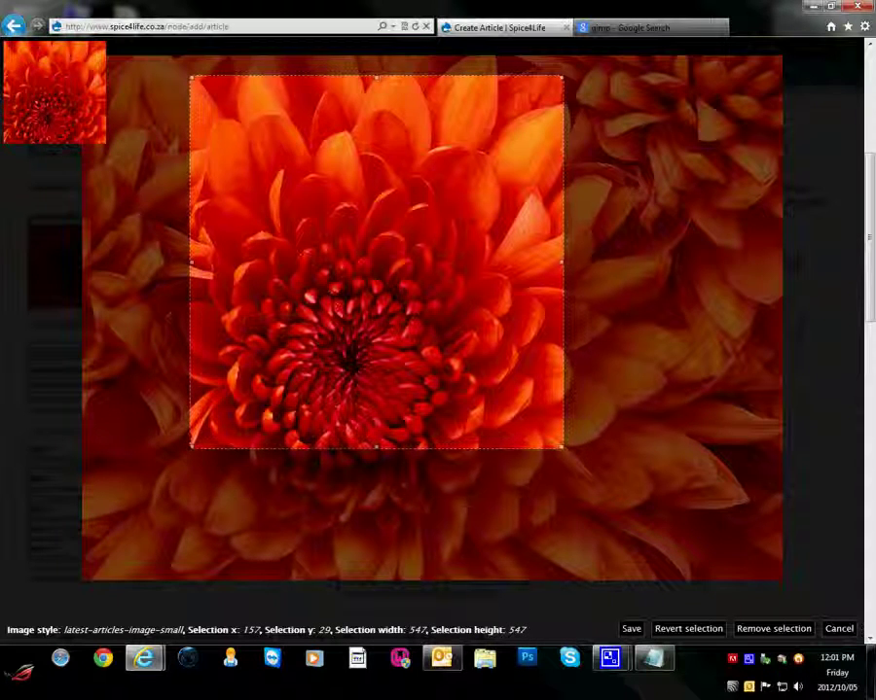
pyautogui.moveTo(191, 315); pyautogui.dragTo(119, 315)
pyautogui.moveTo(119, 500); pyautogui.dragTo(92, 534)
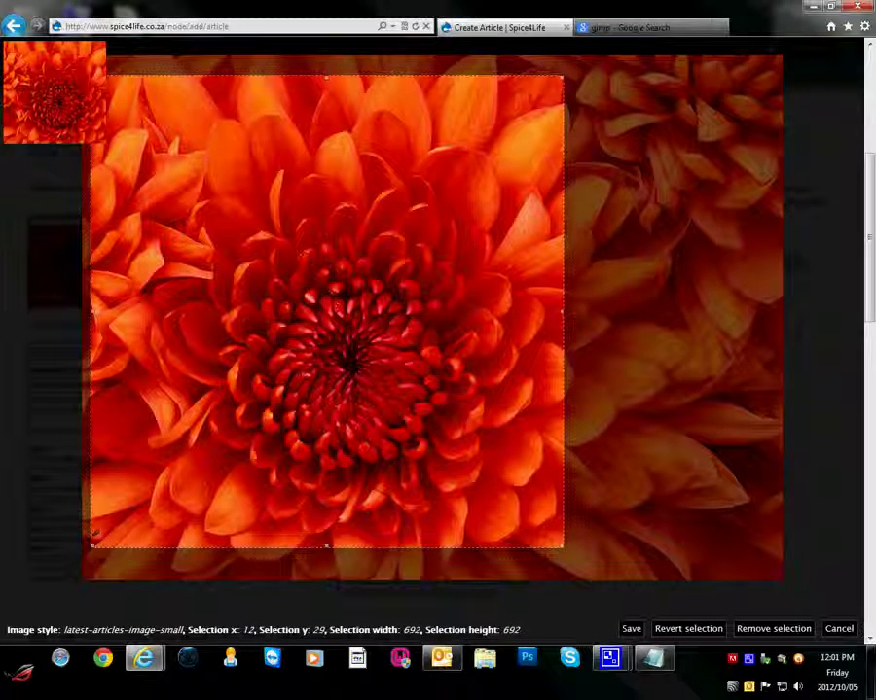
pyautogui.moveTo(214, 182); pyautogui.dragTo(227, 192)
pyautogui.moveTo(322, 275); pyautogui.dragTo(365, 279)
pyautogui.hotkey('shift', 'Right')
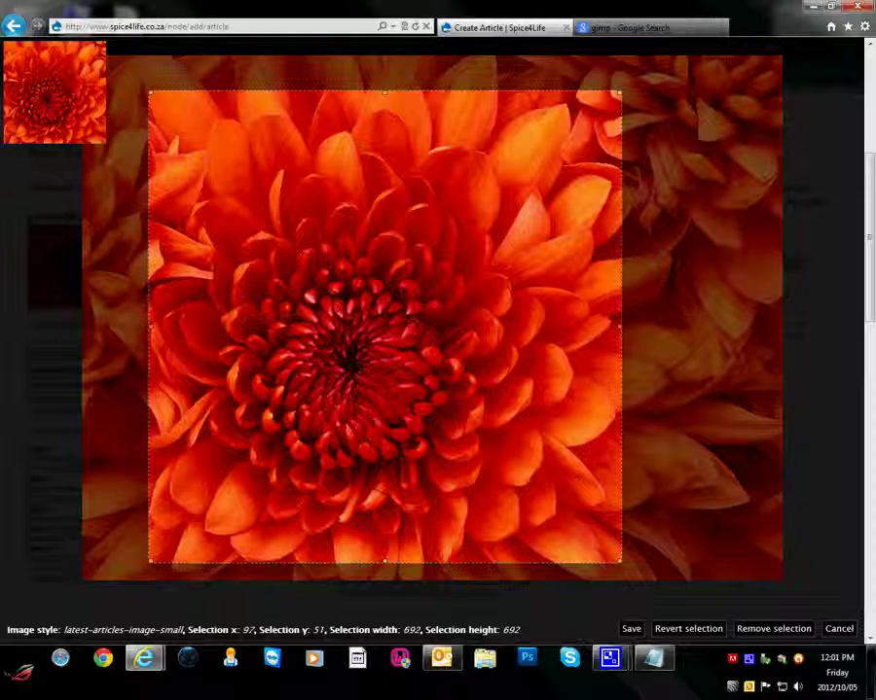
pyautogui.hotkey('shift', 'Left')
pyautogui.hotkey('shift', 'Up')
pyautogui.hotkey('shift', 'Up')
pyautogui.click(634, 628)
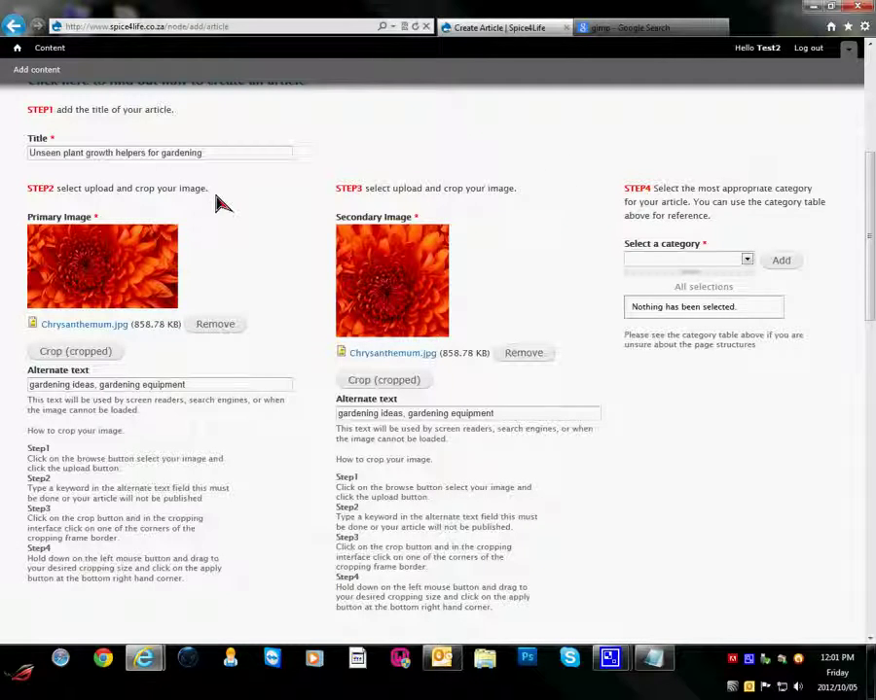
# Choose Family and Home as the article's category
pyautogui.scroll(3, 224, 200)
pyautogui.scroll(-2, 469, 296)
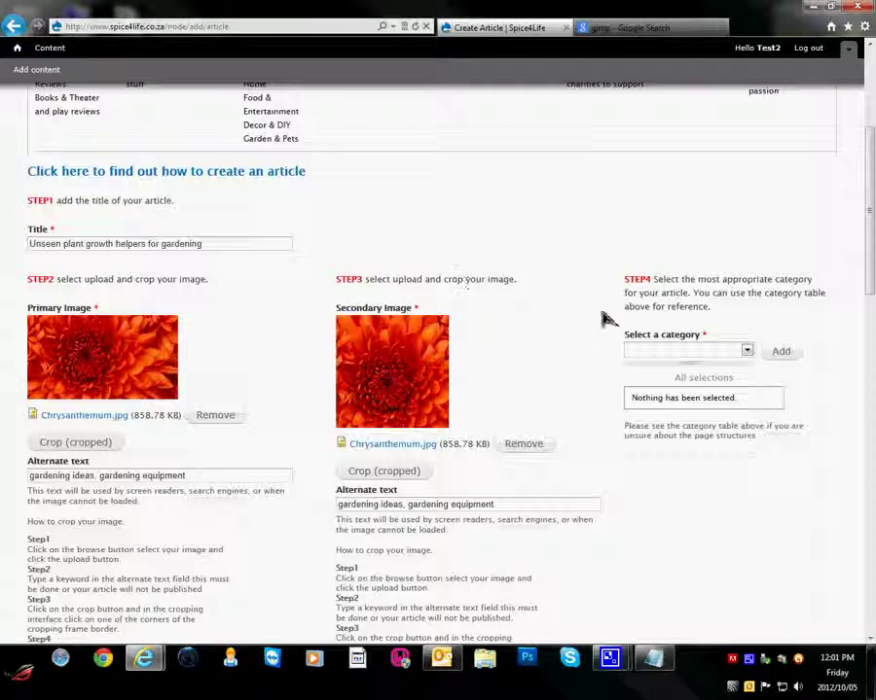
pyautogui.scroll(3, 533, 250)
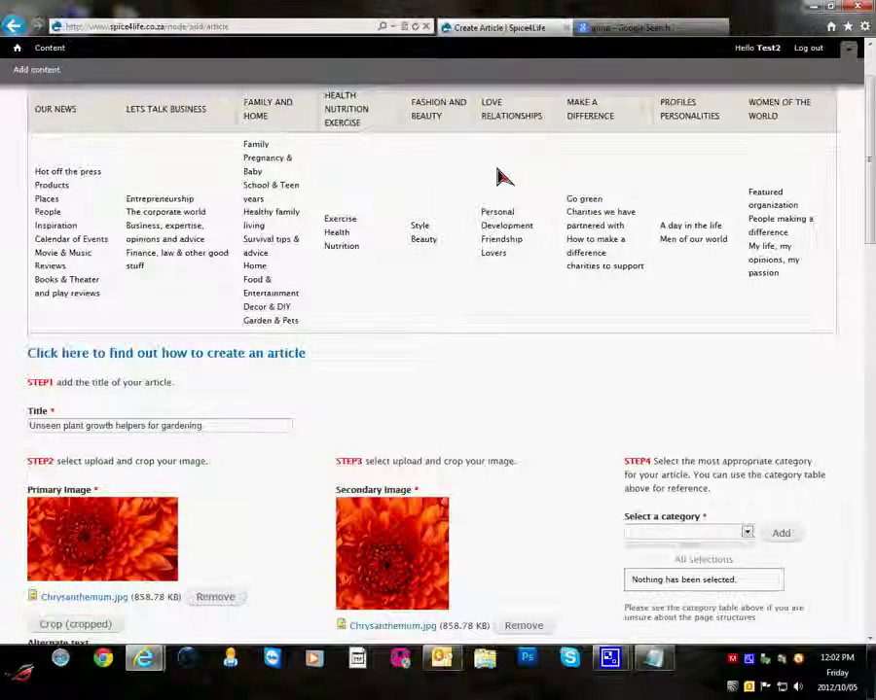
pyautogui.scroll(2, 498, 175)
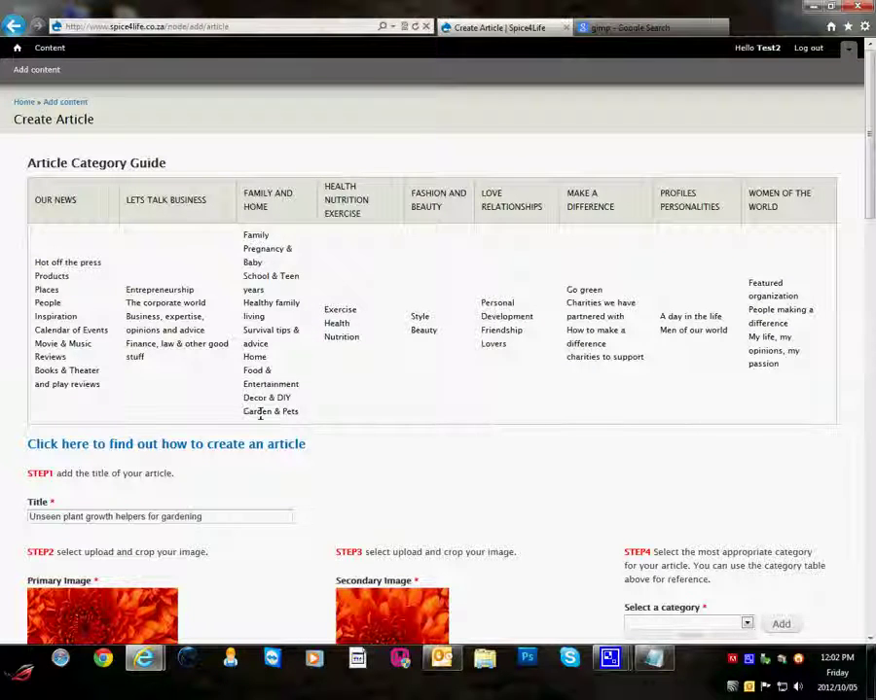
pyautogui.scroll(-3, 574, 433)
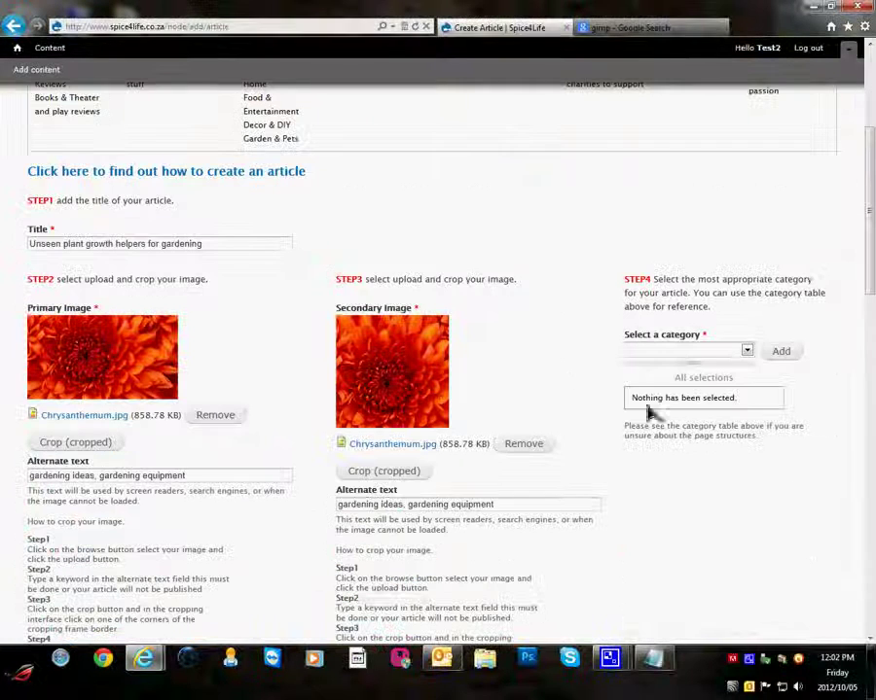
pyautogui.click(746, 351)
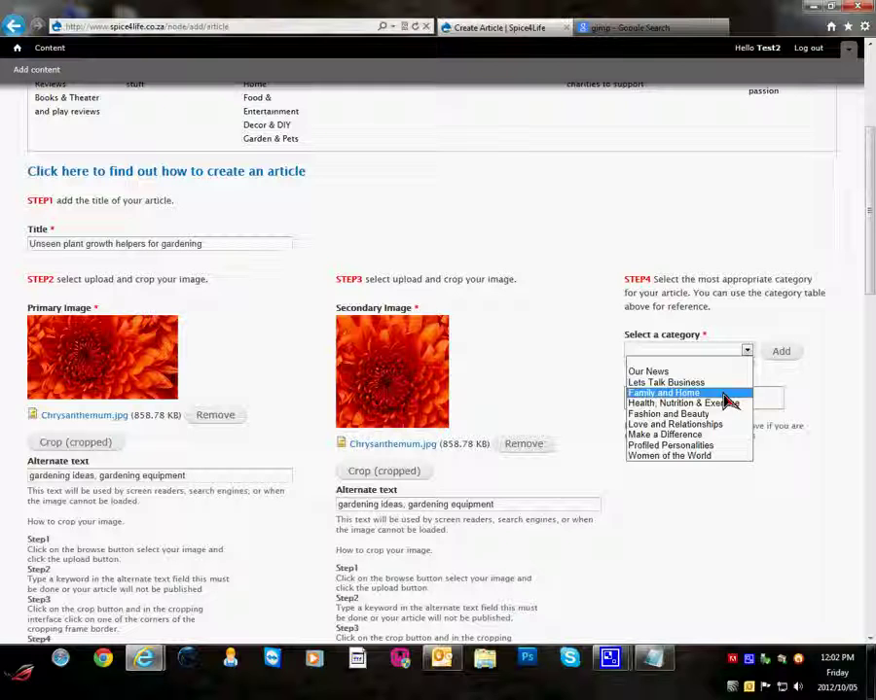
pyautogui.click(728, 393)
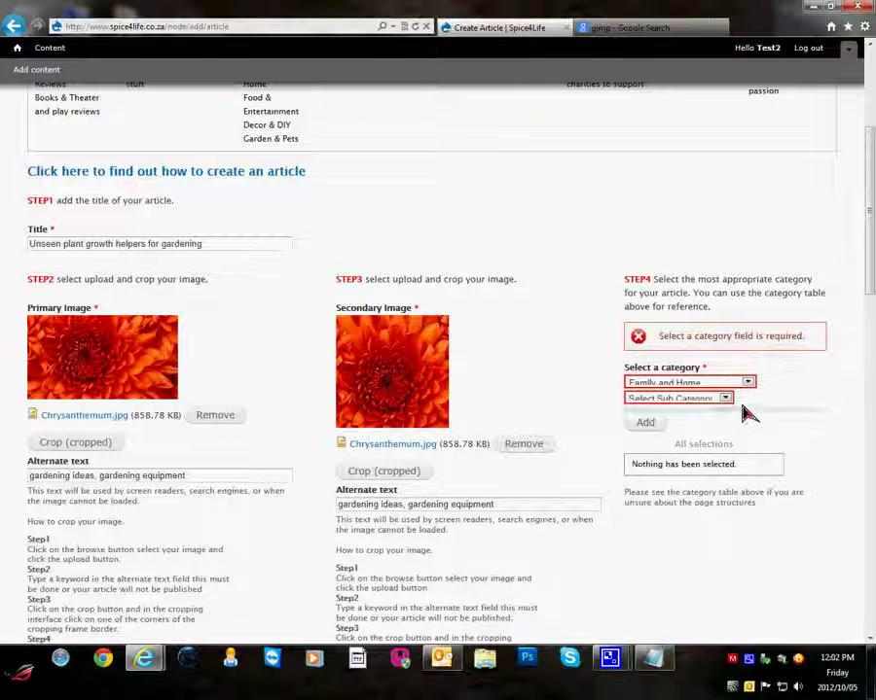
# Pick the Garden & Pets sub-category and add it to the selections
pyautogui.scroll(-1, 749, 413)
pyautogui.scroll(-3, 748, 414)
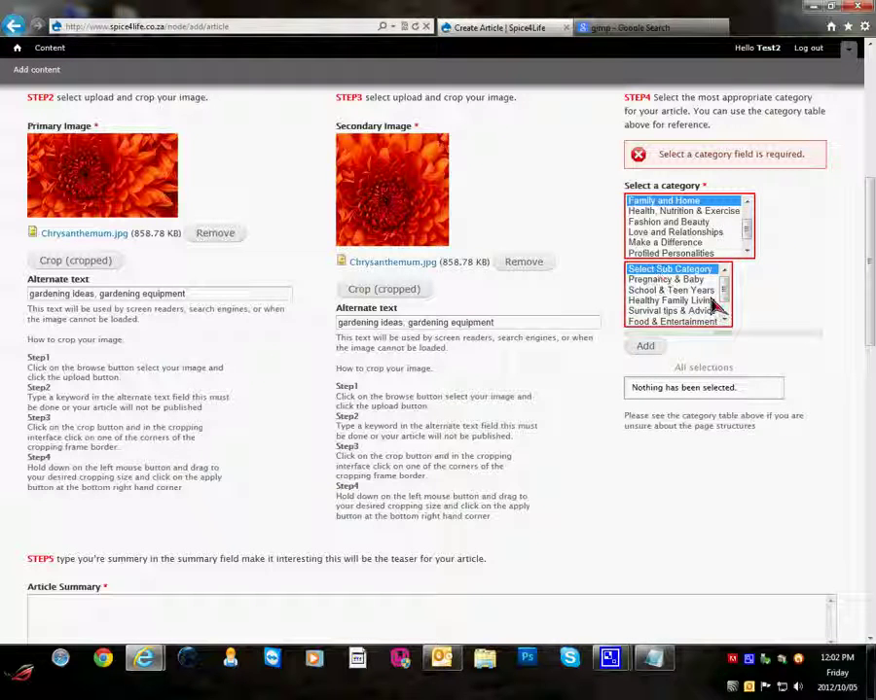
pyautogui.scroll(-1, 720, 296)
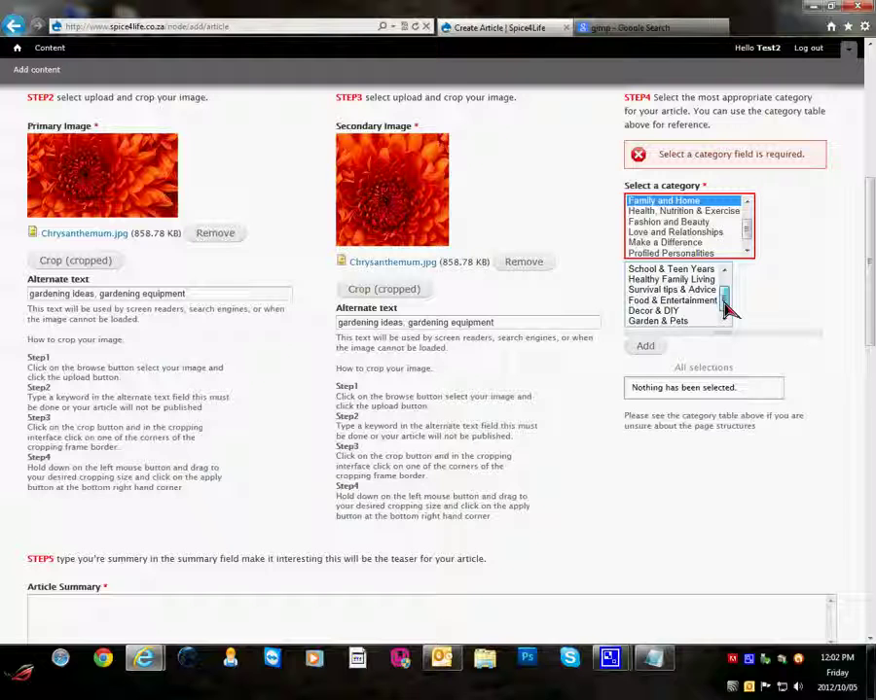
pyautogui.click(672, 321)
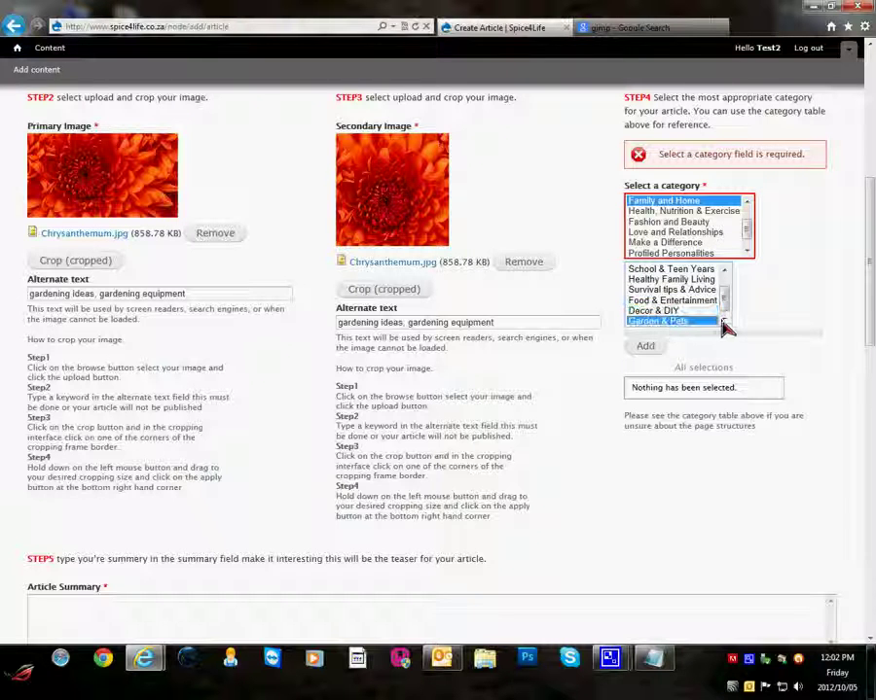
pyautogui.click(645, 350)
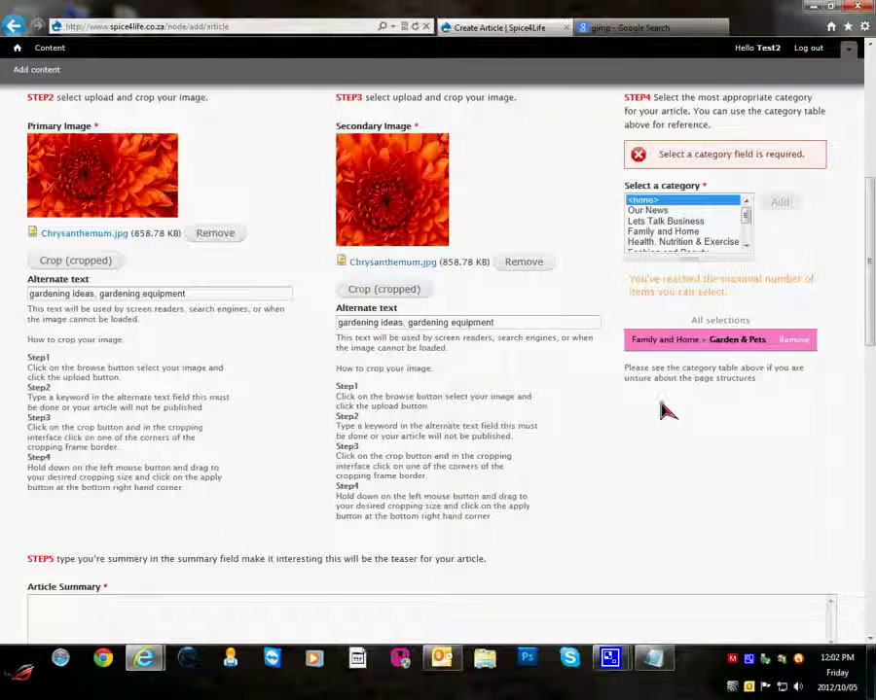
pyautogui.scroll(-1, 652, 389)
pyautogui.scroll(-3, 645, 364)
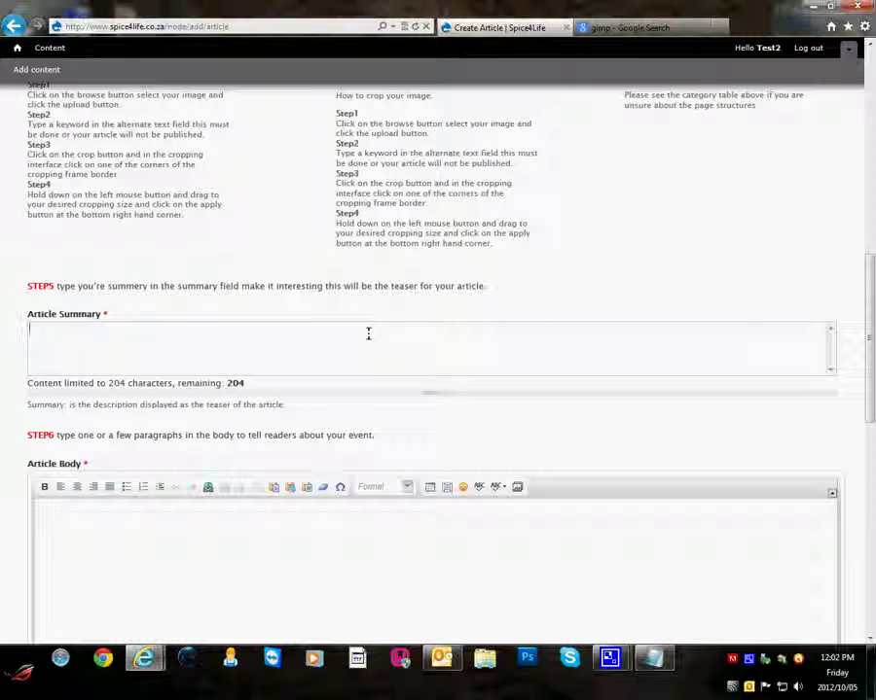
# Paste the summary teaser and two-paragraph soil microorganism body, placing the cursor after paragraph one
pyautogui.write('The soil is a complex gardening environment which not only supports the growth of the smallest plants to the tallest tree in a garden but also maintains a complex interacting community of soil organisms')
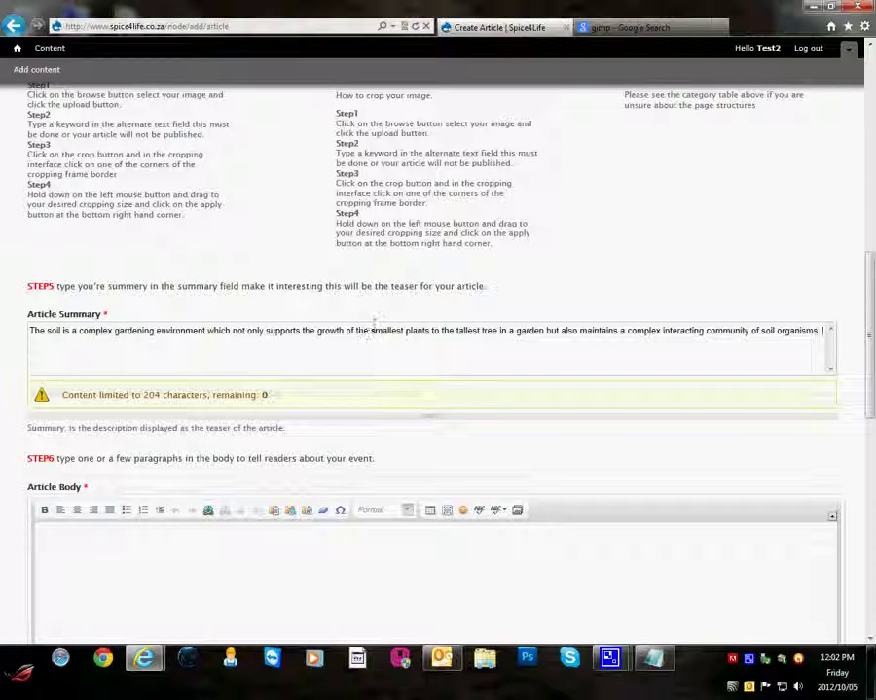
pyautogui.scroll(-2, 399, 311)
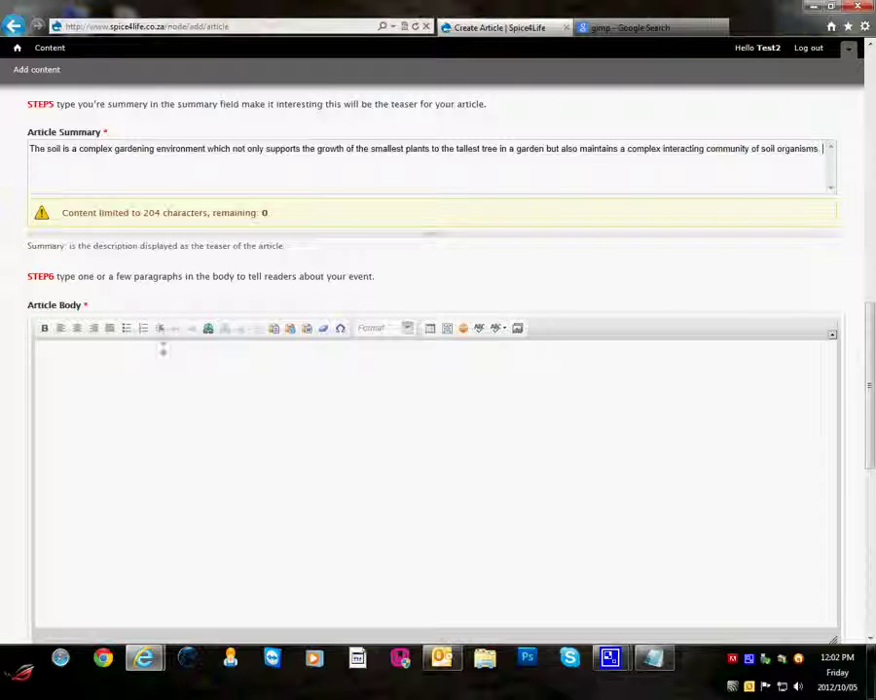
pyautogui.click(138, 364)
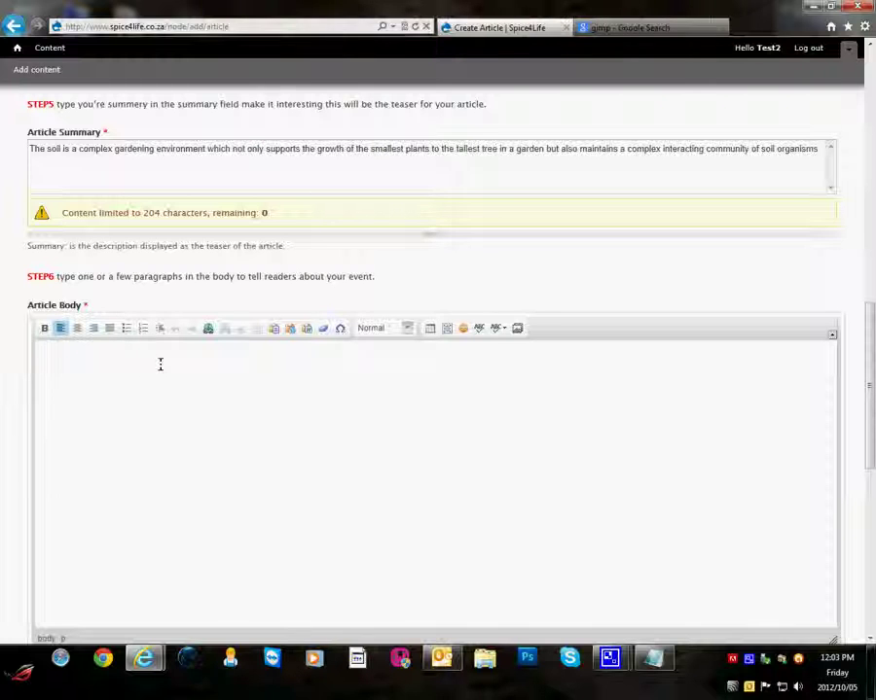
pyautogui.write('The soil is a complex gardening environment which not only supports the growth of the smallest plants to the tallest tree in a garden but also maintains a complex interacting community of soil organisms. Some of these are visible to us such as earth worms and we can observe channels and casts that they have made in the garden soil. Others are microscopic and not immediately apparent in the garden. Disturbance or absence of these microorganisms in a garden soon reveals itself as plants struggle to access nutrients and as a result become stressed leaving them susceptible to a wide range of soil nasties that cause diseases in your garden. Critical soil microorganisms are the arbuscular mycorrhizal fungi which interact intimately with the roots of the majority of plants. Their fungal filaments extend beyond the plant roots accessing nutrients and moisture which are than transported back to the plant in exchange for energy rich sugar compounds. This is a well known and researched symbiotic relationship.')
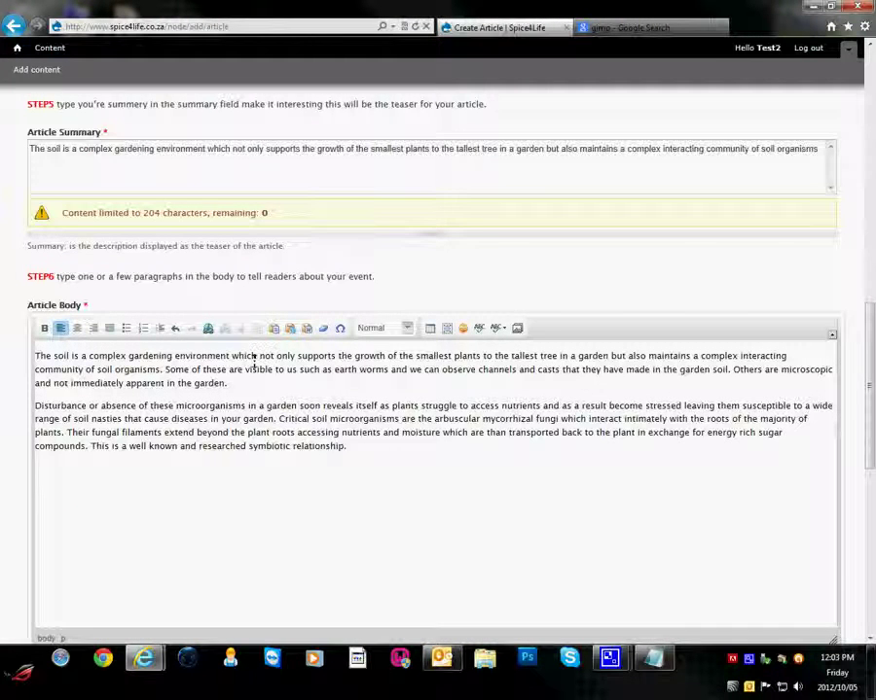
pyautogui.scroll(-3, 318, 311)
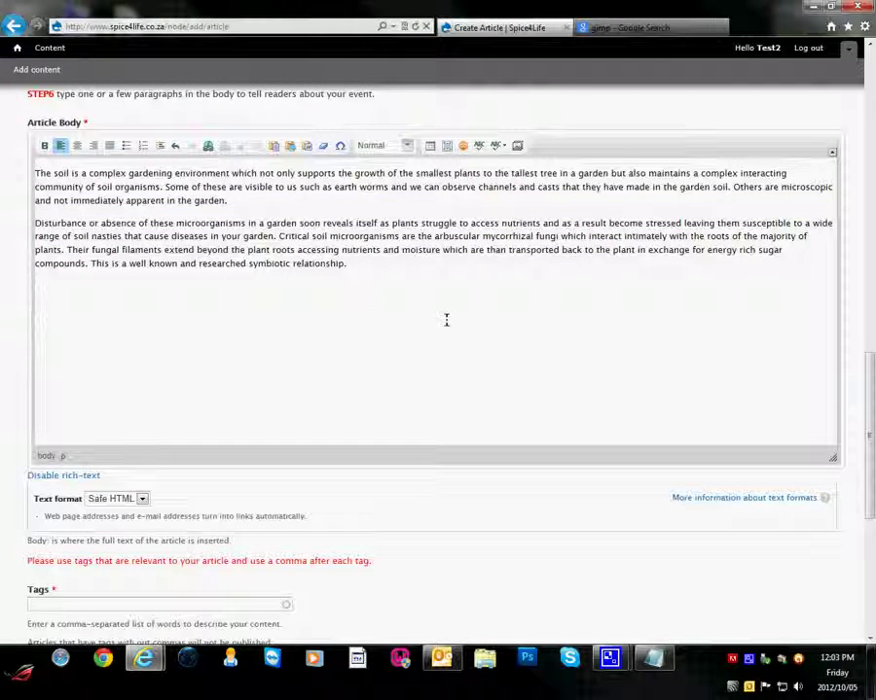
pyautogui.scroll(-1, 361, 318)
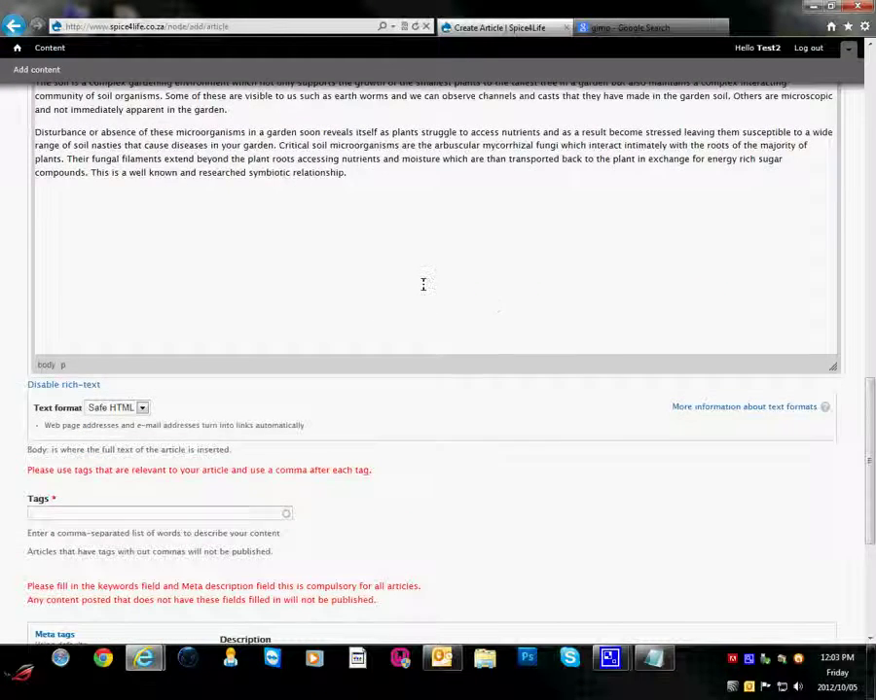
pyautogui.scroll(2, 425, 303)
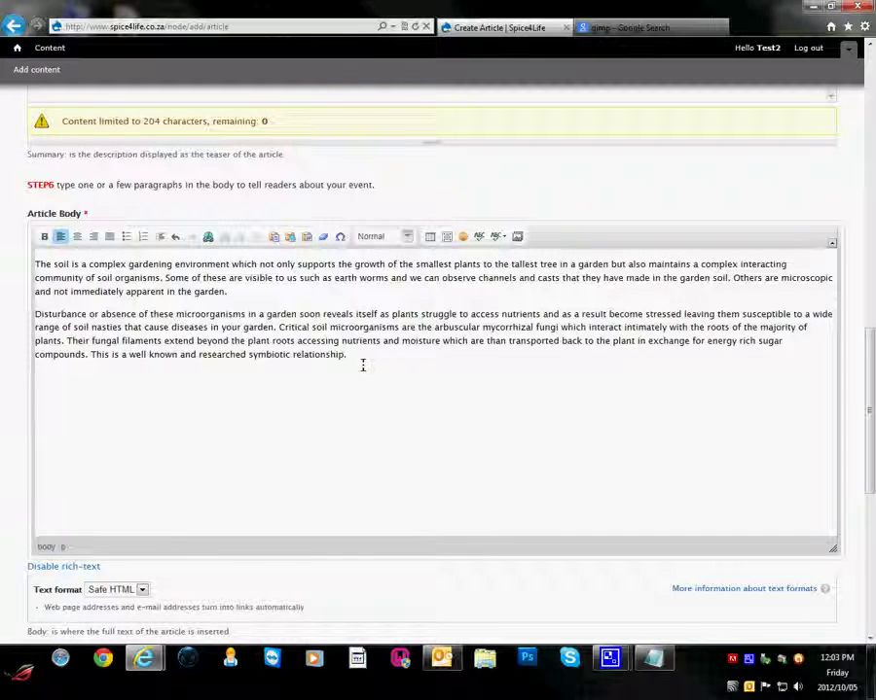
pyautogui.click(267, 292)
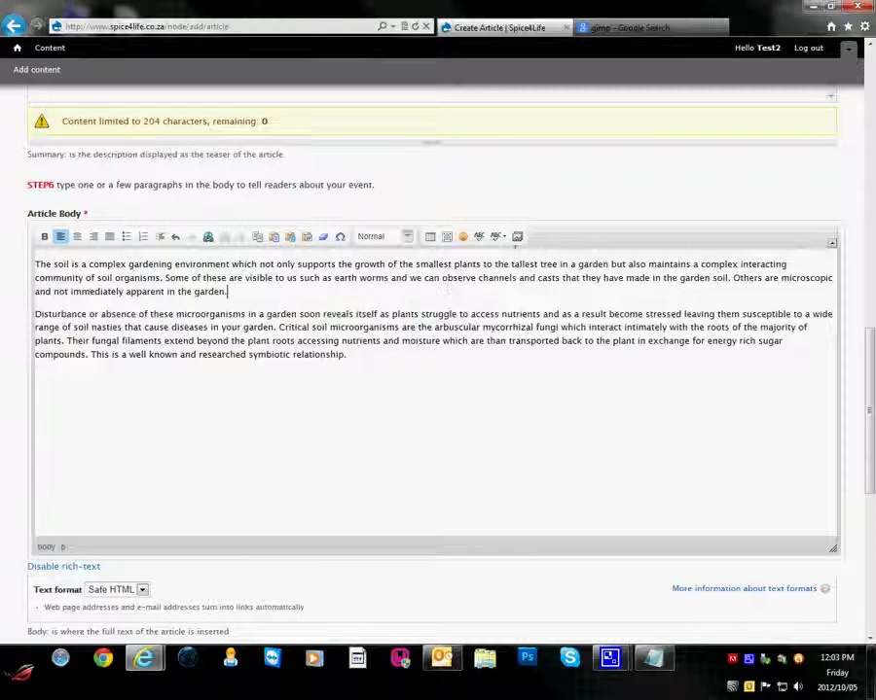
# Upload Chrysanthemum.jpg through Add media and choose the Original display format
pyautogui.click(518, 243)
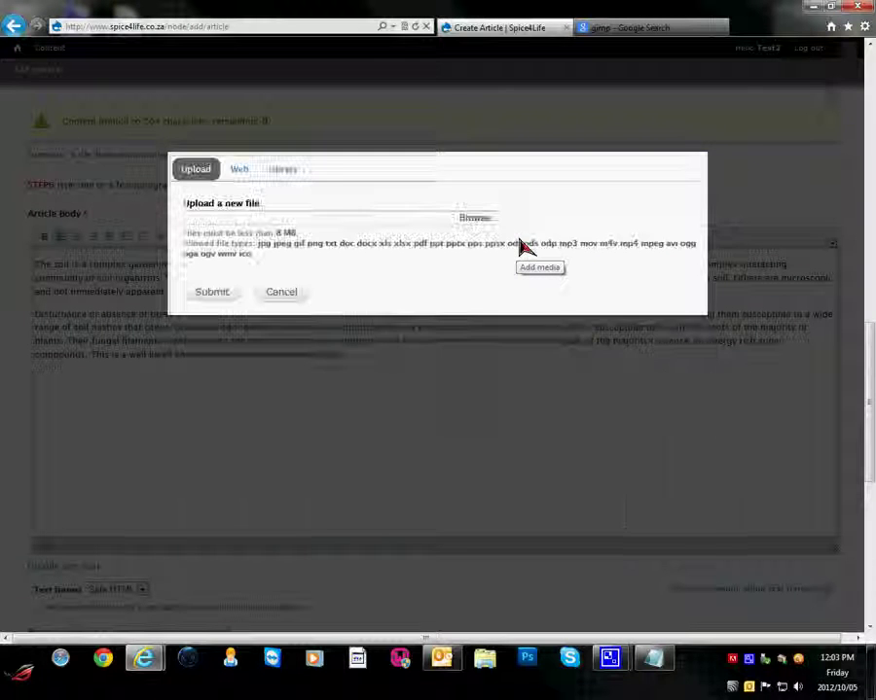
pyautogui.click(474, 219)
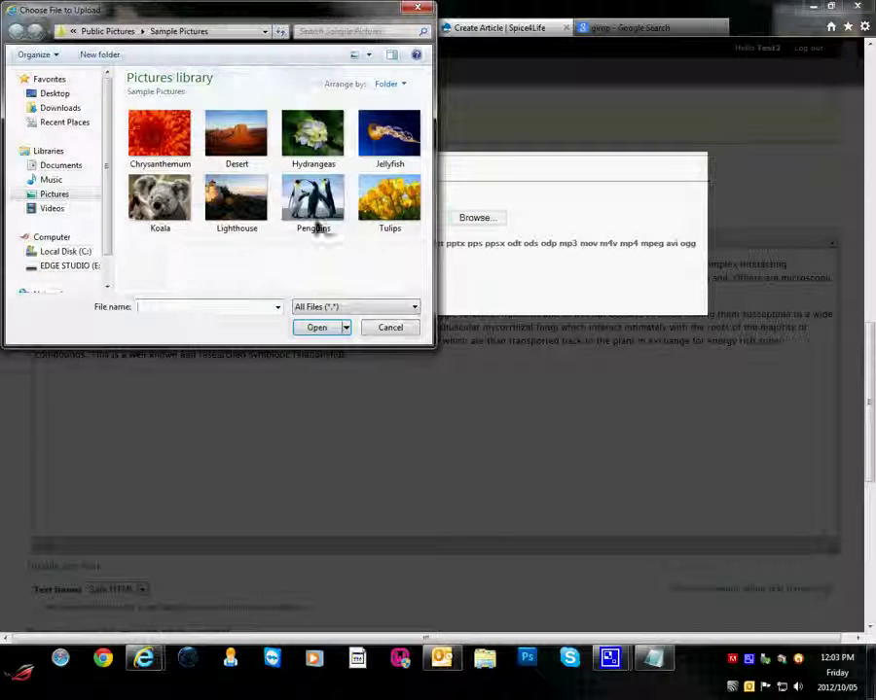
pyautogui.click(141, 126)
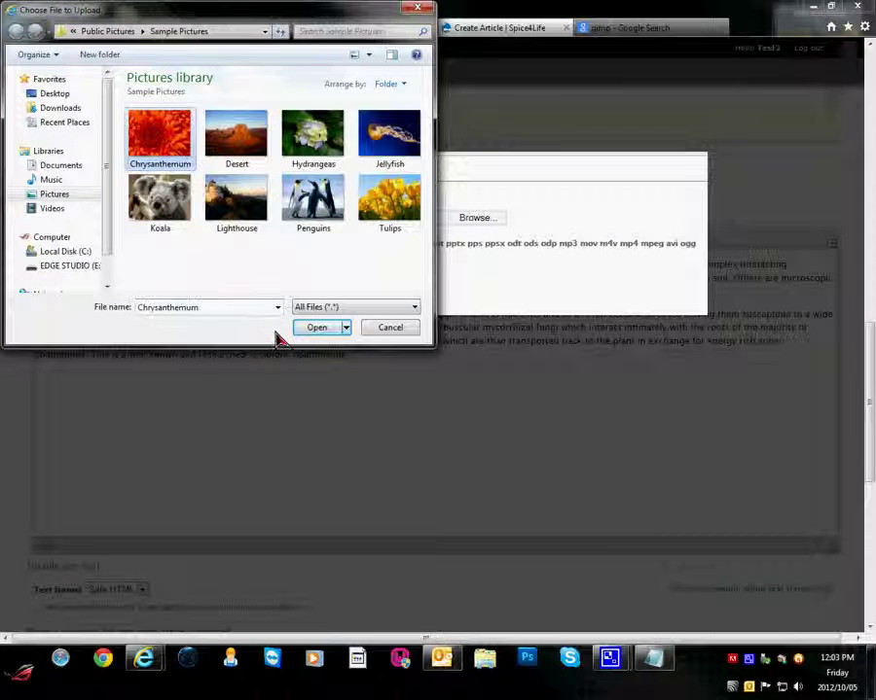
pyautogui.click(316, 327)
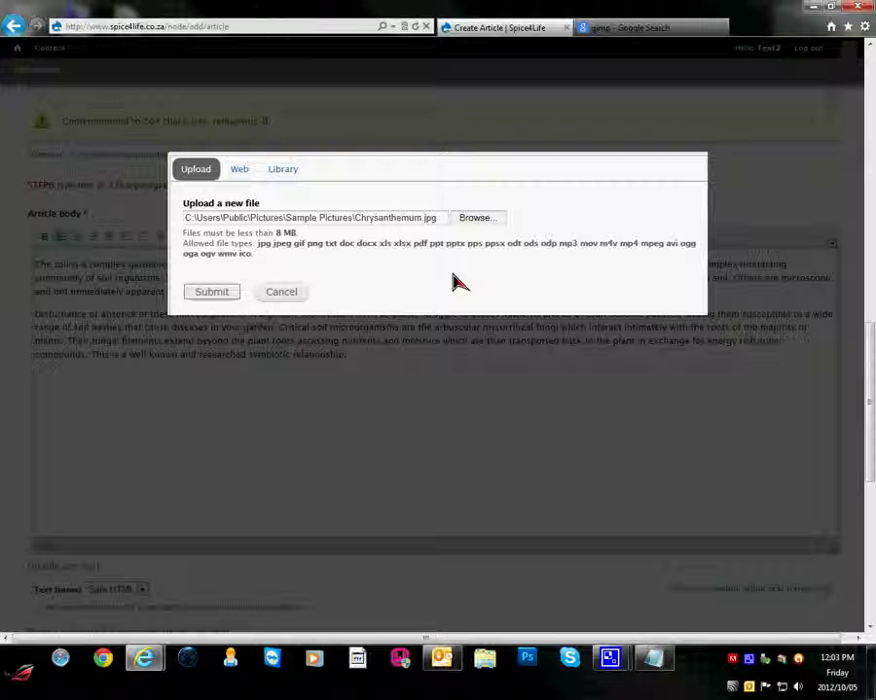
pyautogui.click(211, 292)
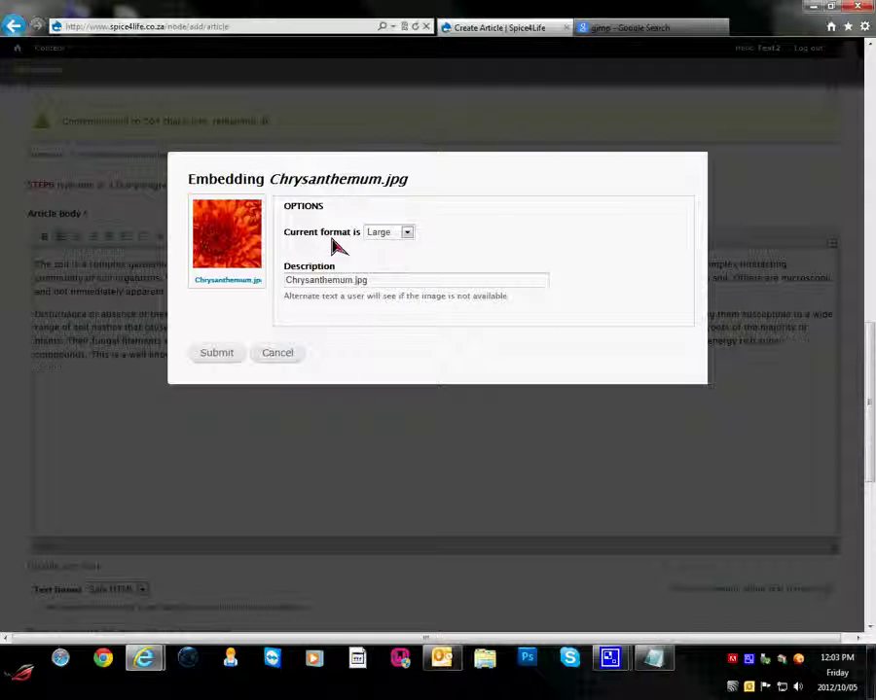
pyautogui.click(392, 235)
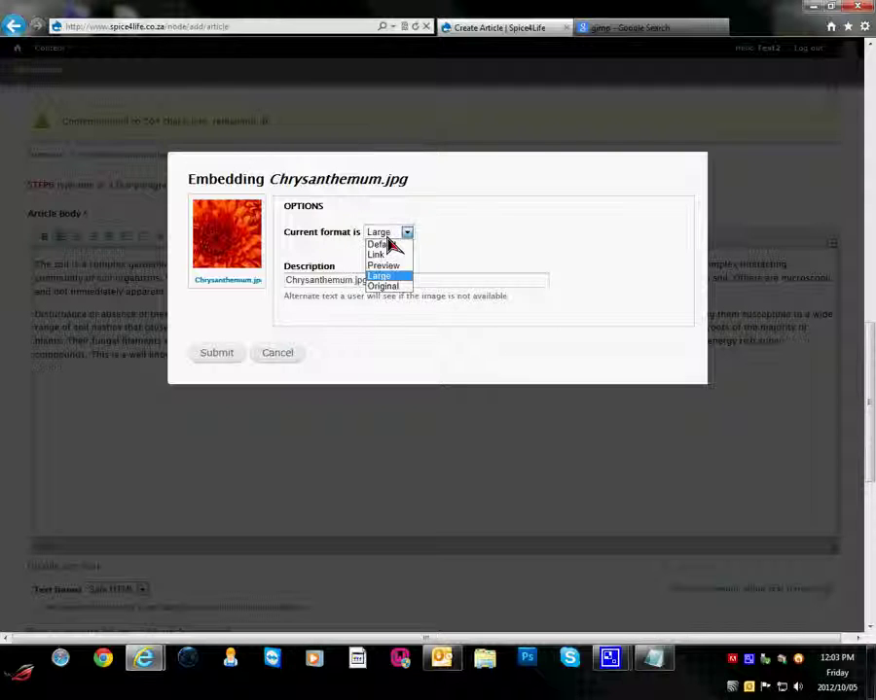
pyautogui.click(395, 289)
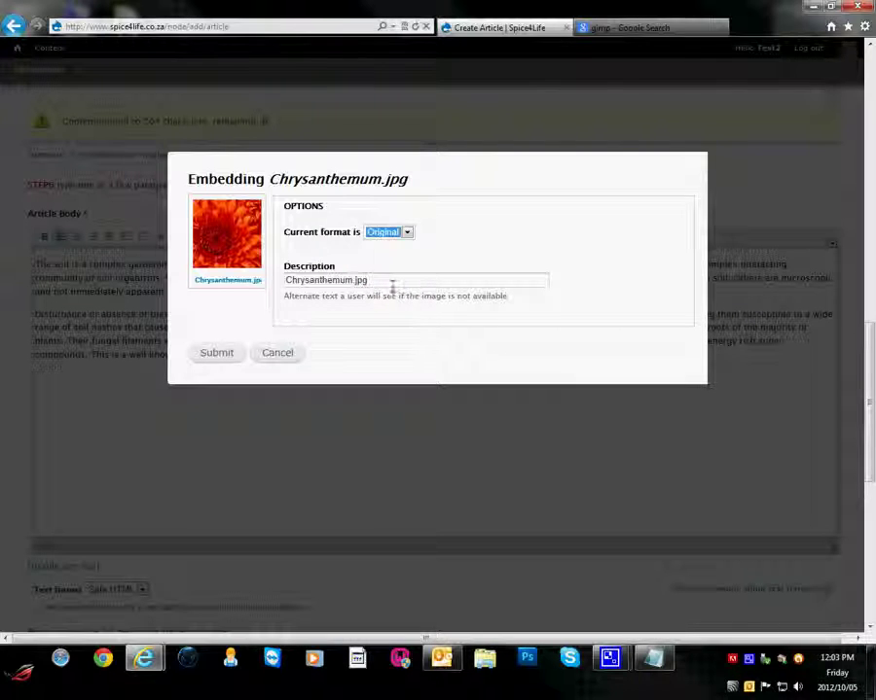
# Submit the embed and select the inserted chrysanthemum picture in the body
pyautogui.click(218, 358)
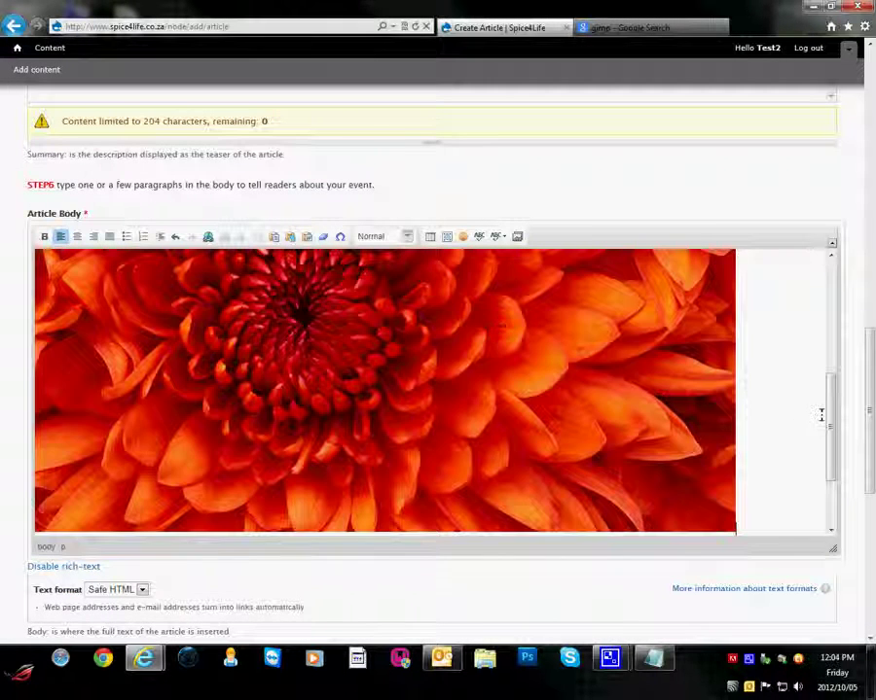
pyautogui.moveTo(827, 415); pyautogui.dragTo(833, 307)
pyautogui.click(734, 322)
pyautogui.click(737, 300)
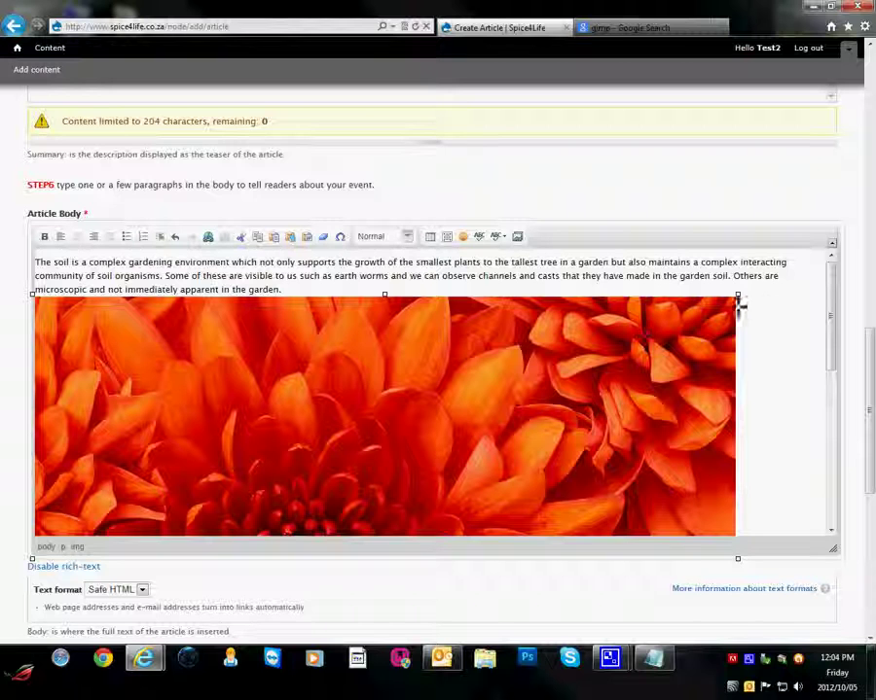
# Set the picture's width to 350 pixels in Image Properties
pyautogui.rightClick(551, 335)
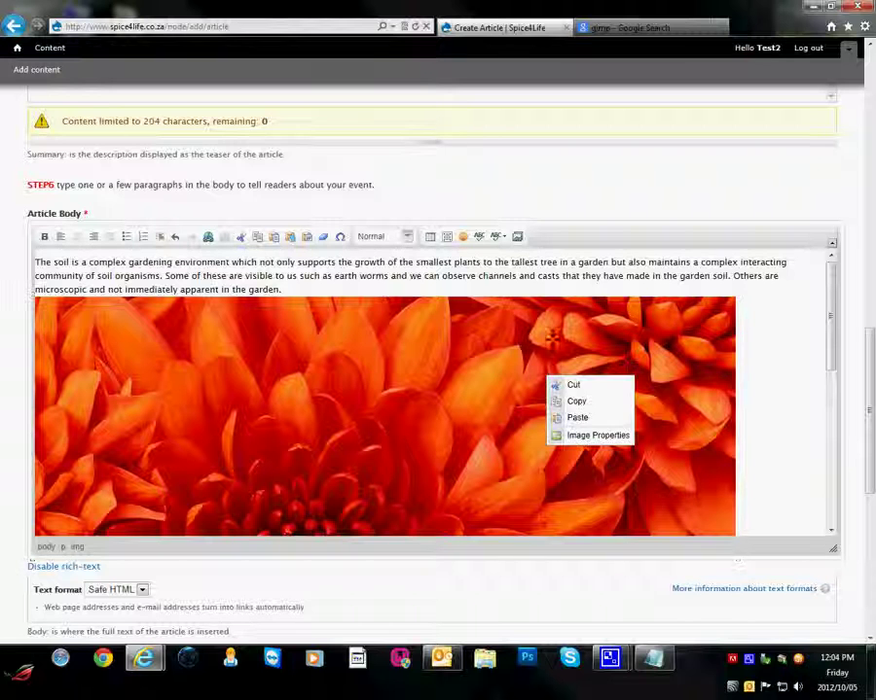
pyautogui.click(600, 437)
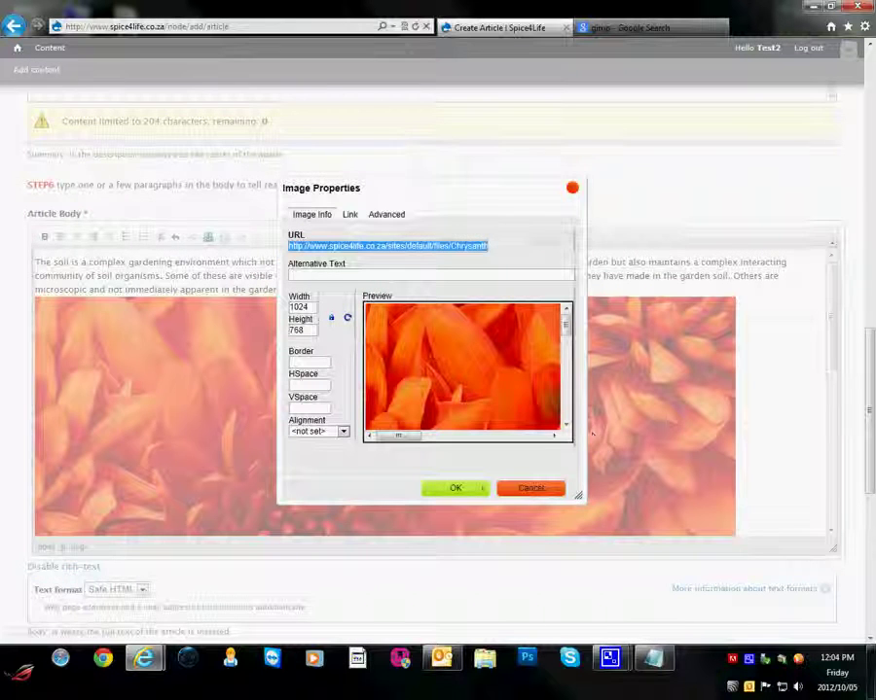
pyautogui.moveTo(313, 307); pyautogui.dragTo(291, 307)
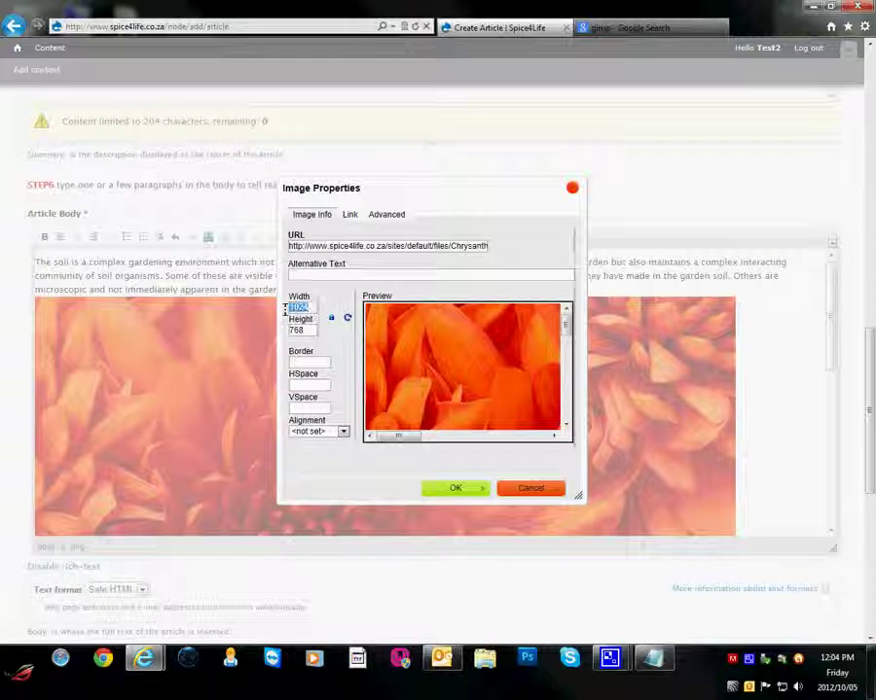
pyautogui.write('350')
pyautogui.click(452, 489)
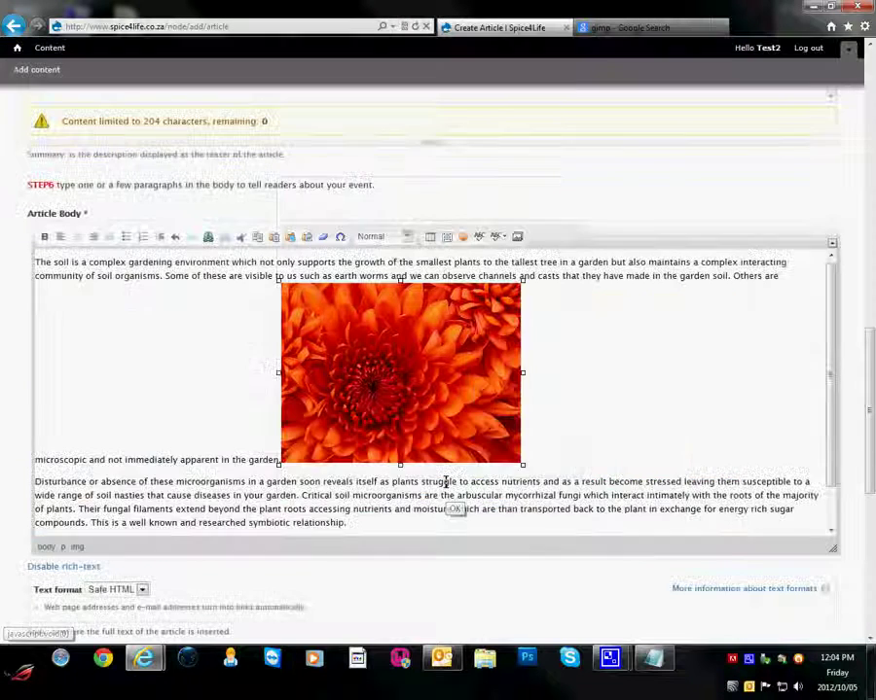
pyautogui.scroll(2, 443, 476)
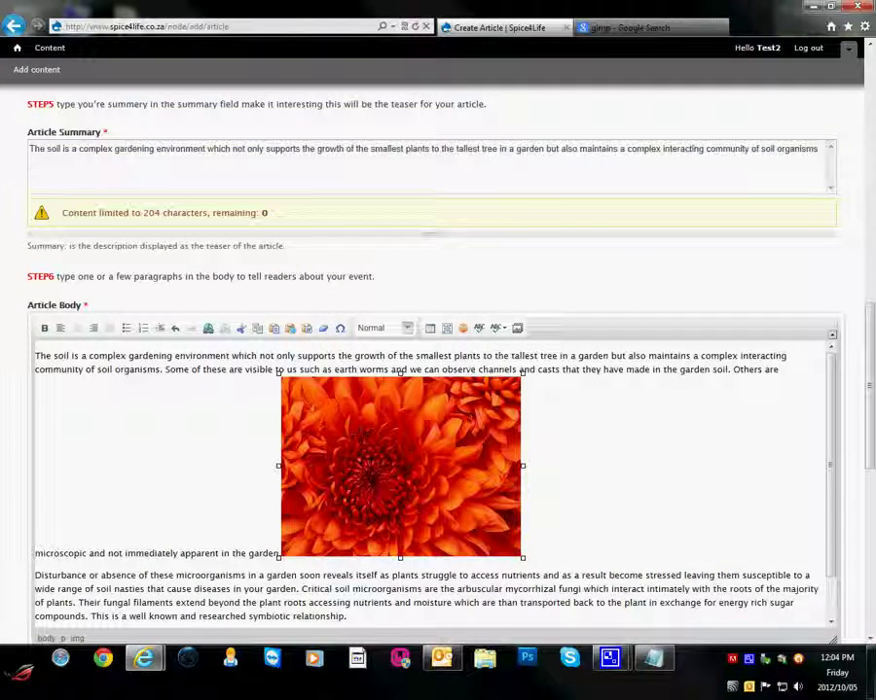
# Set the chrysanthemum picture's alignment to Right in Image Properties
pyautogui.rightClick(375, 424)
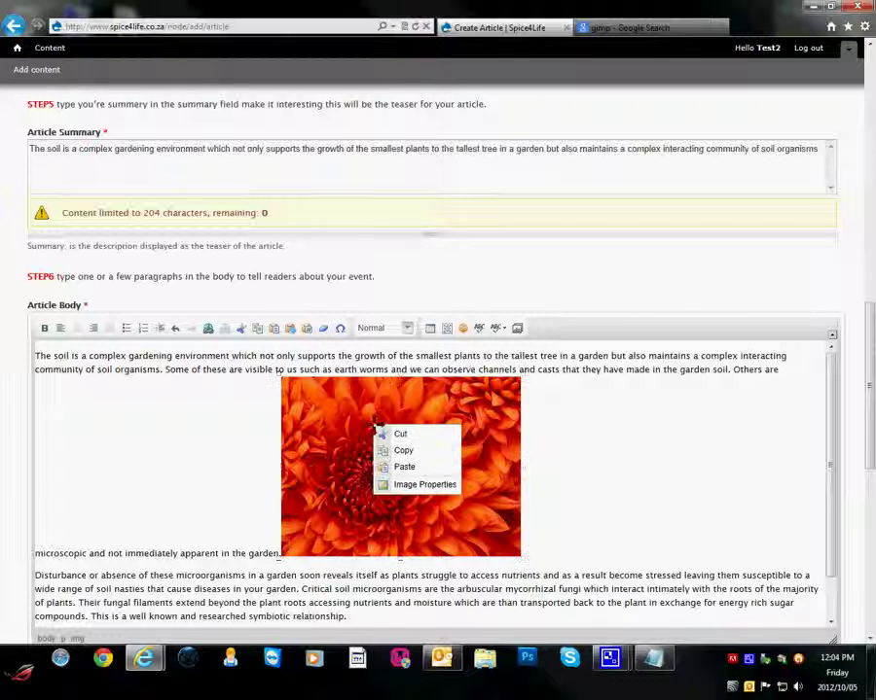
pyautogui.click(420, 485)
pyautogui.click(344, 432)
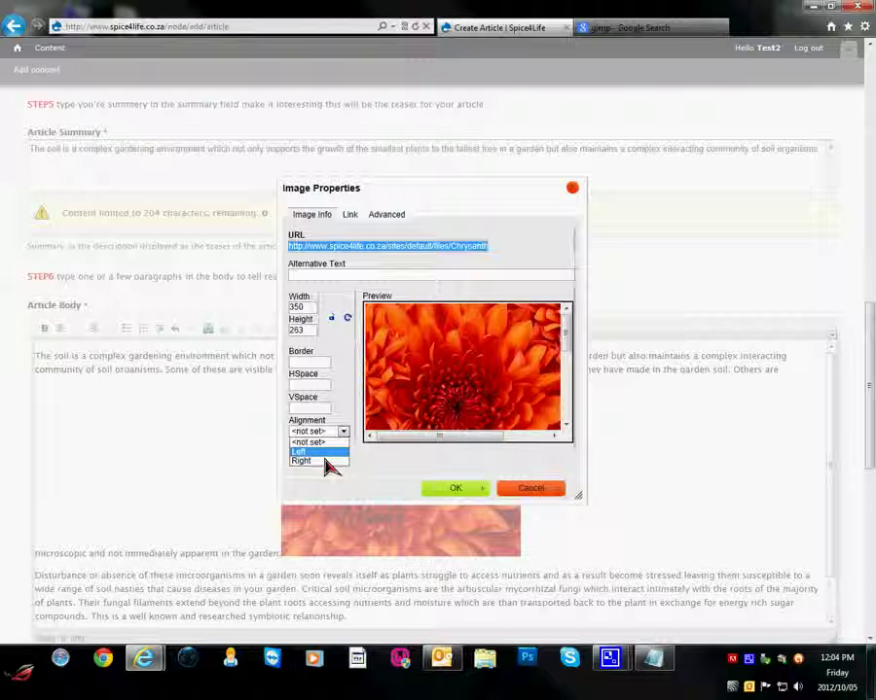
pyautogui.click(328, 461)
pyautogui.click(438, 490)
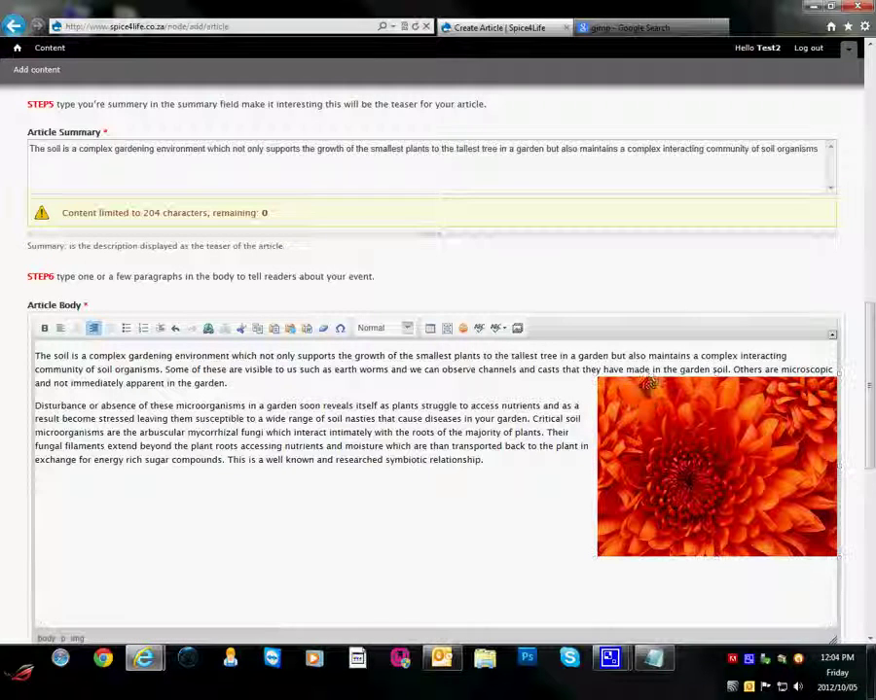
# Move the floated picture up beside the first paragraph and put the caret on the empty line below the text
pyautogui.click(649, 360)
pyautogui.click(791, 358)
pyautogui.moveTo(791, 379); pyautogui.dragTo(788, 363)
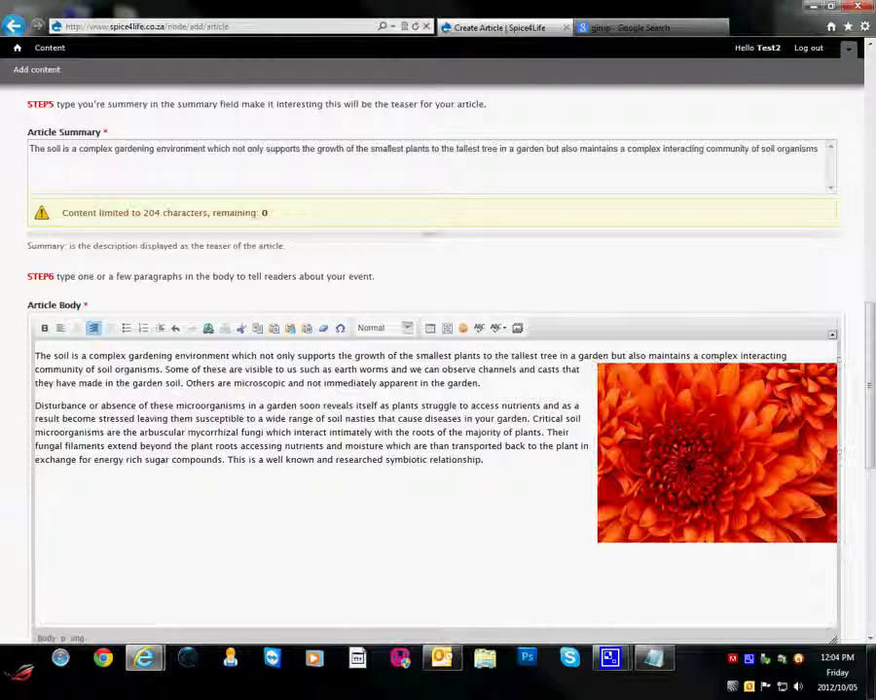
pyautogui.click(792, 358)
pyautogui.click(798, 366)
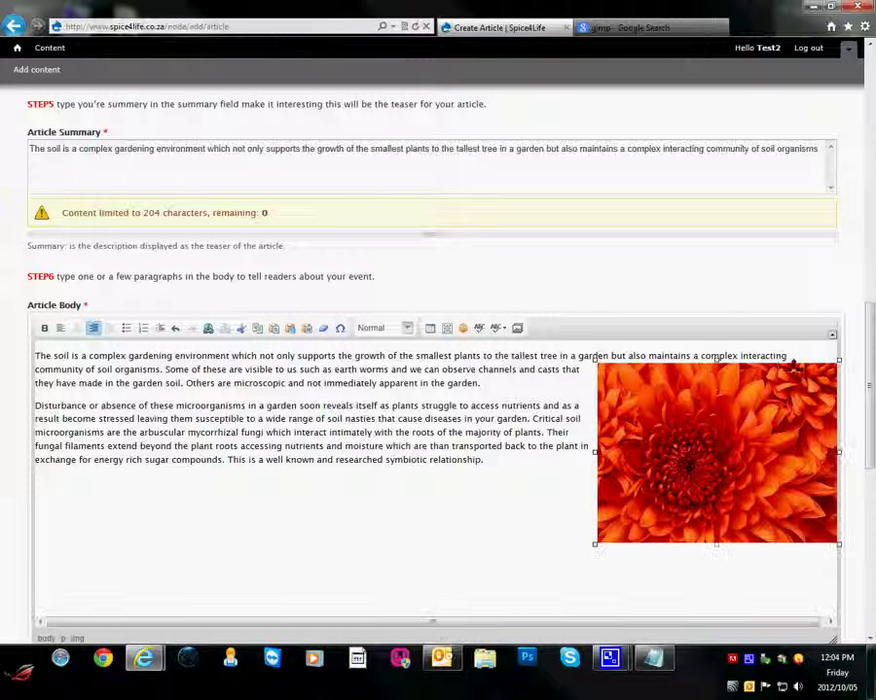
pyautogui.click(553, 502)
pyautogui.click(553, 502)
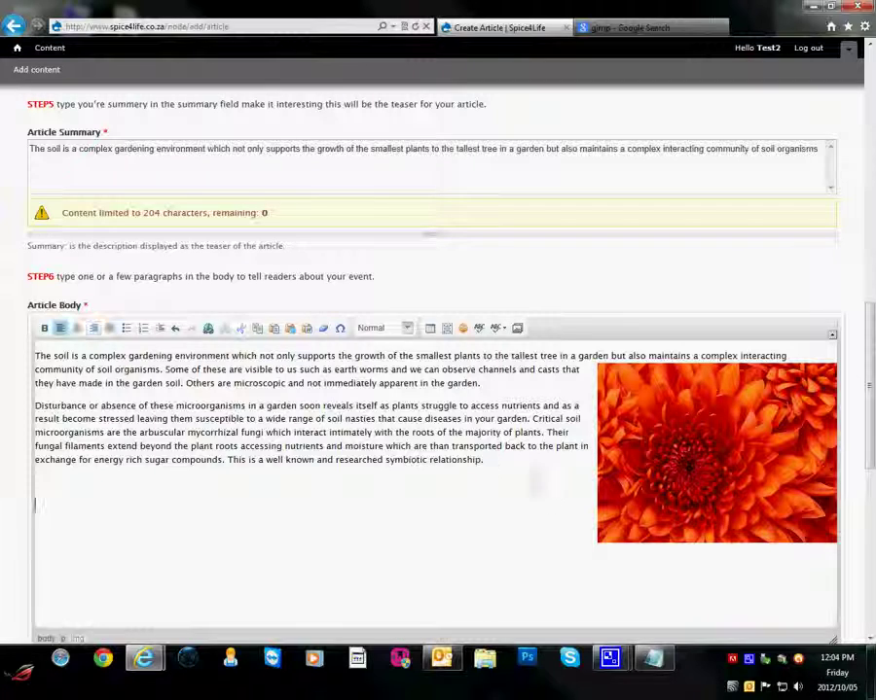
# Paste 'gardening ideas, gardening equipment, gardening tools, gardening tips' into the Tags field
pyautogui.scroll(-4, 491, 473)
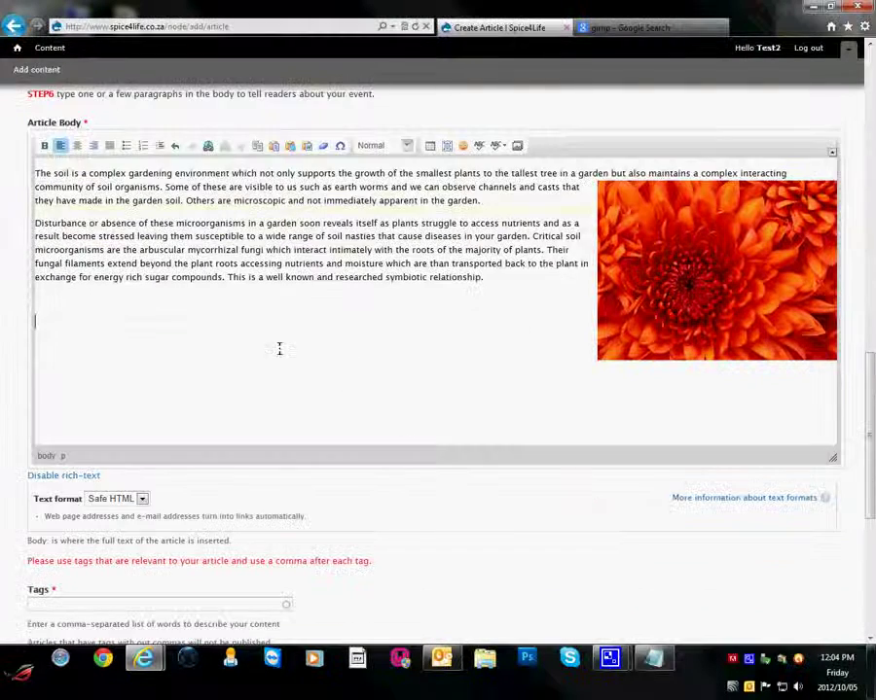
pyautogui.scroll(-2, 389, 341)
pyautogui.scroll(-2, 467, 394)
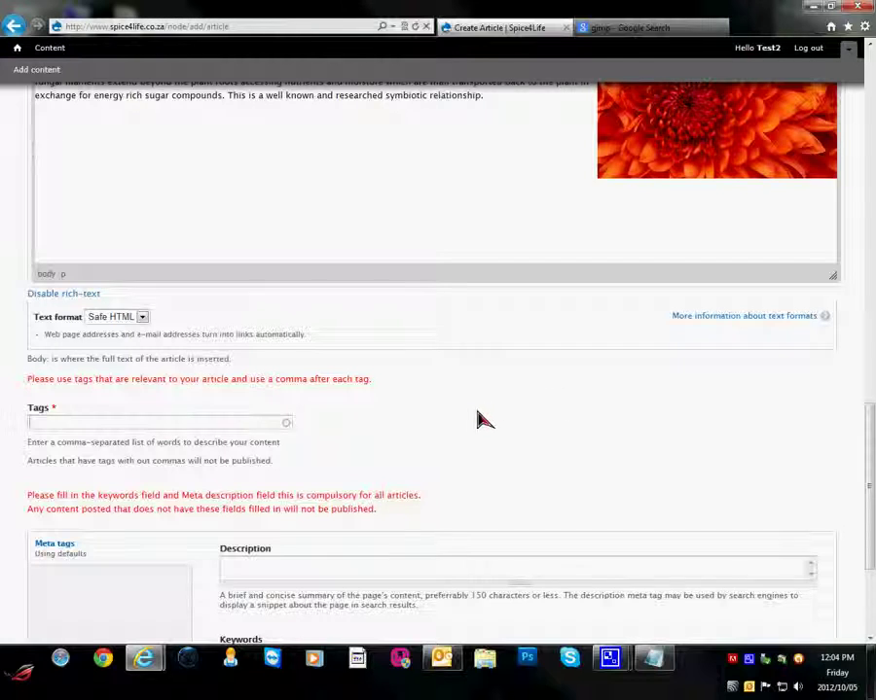
pyautogui.scroll(6, 477, 417)
pyautogui.scroll(-4, 438, 414)
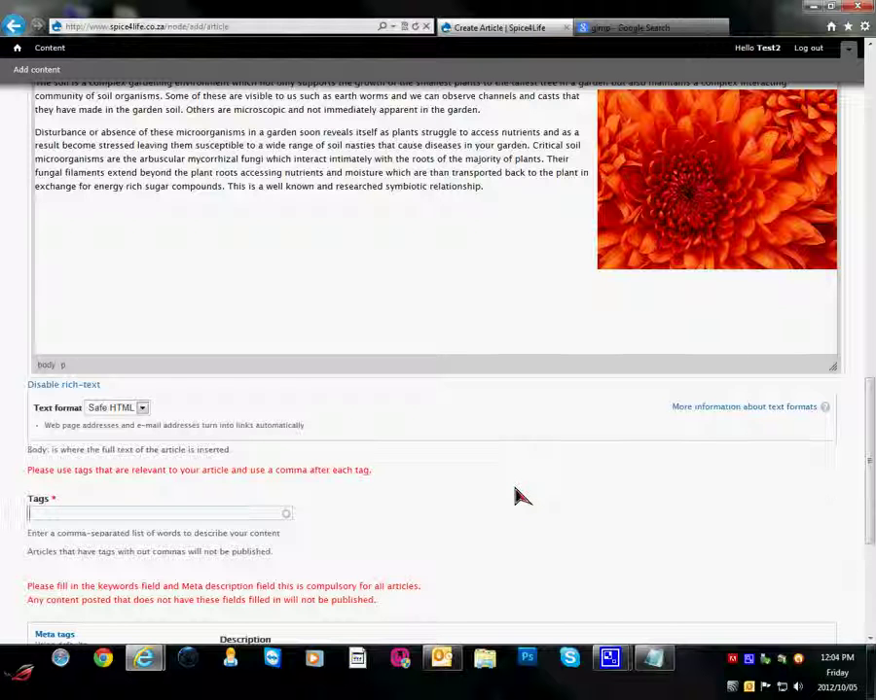
pyautogui.scroll(-2, 655, 416)
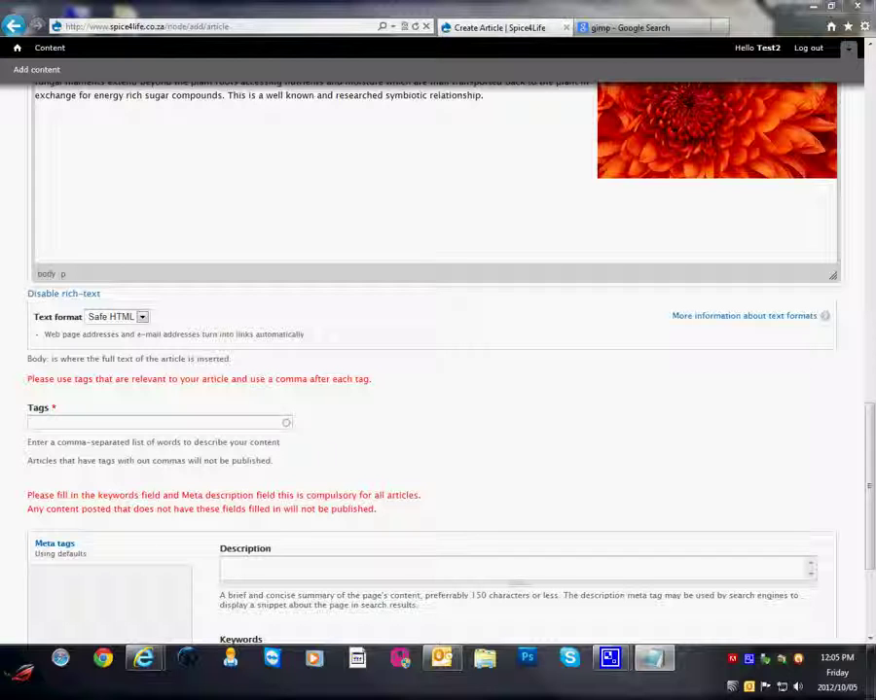
pyautogui.click(204, 421)
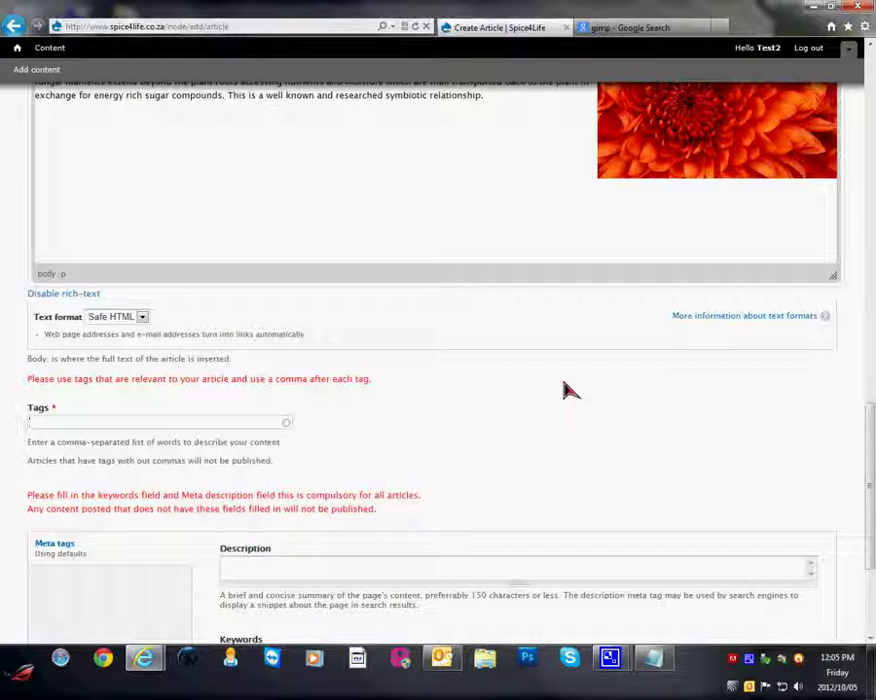
pyautogui.write('gardening ideas, gardening equipment, gardening tools, gardening tips')
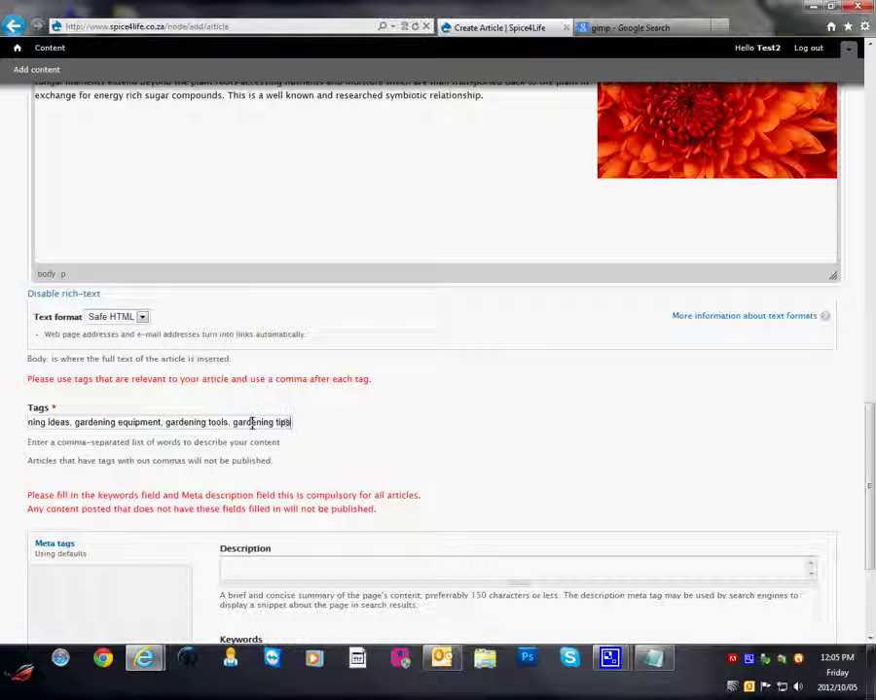
pyautogui.scroll(-3, 473, 438)
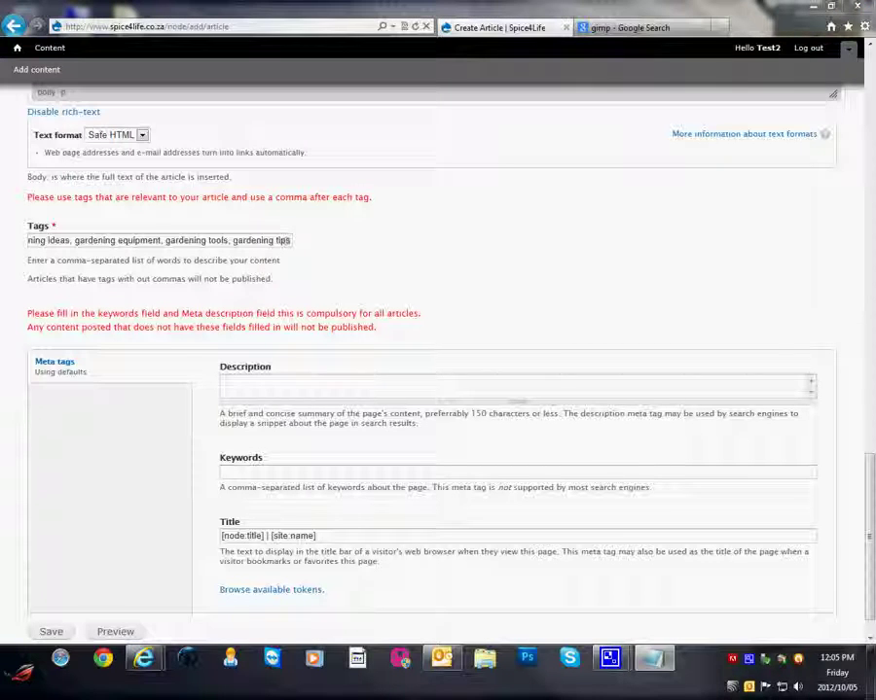
# Paste the gardening solutions and tips summary into the Meta tags Description field
pyautogui.click(395, 386)
pyautogui.hotkey('ctrl', 'v')
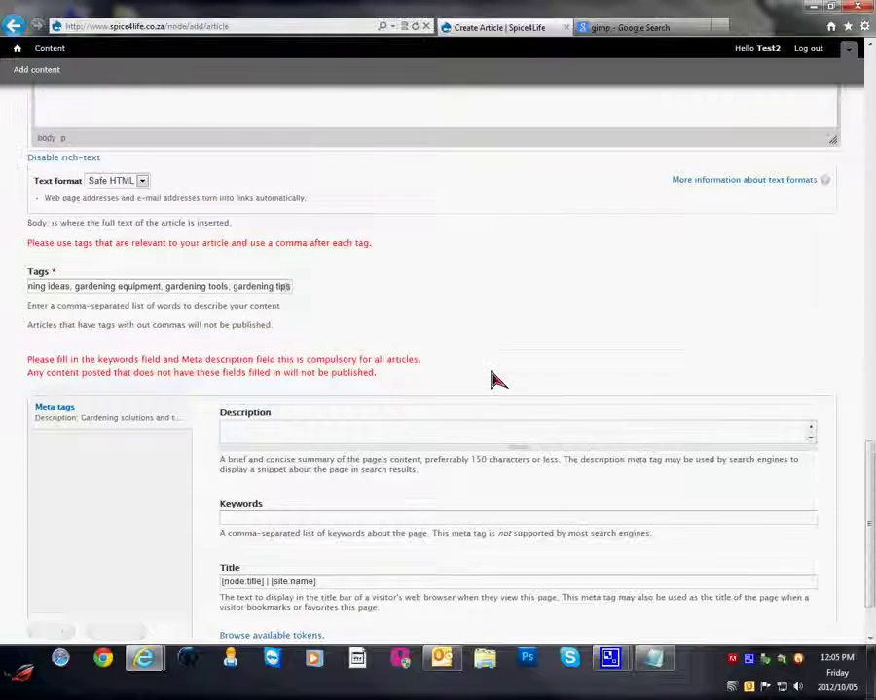
pyautogui.scroll(1, 493, 379)
pyautogui.scroll(-2, 551, 386)
pyautogui.click(222, 348)
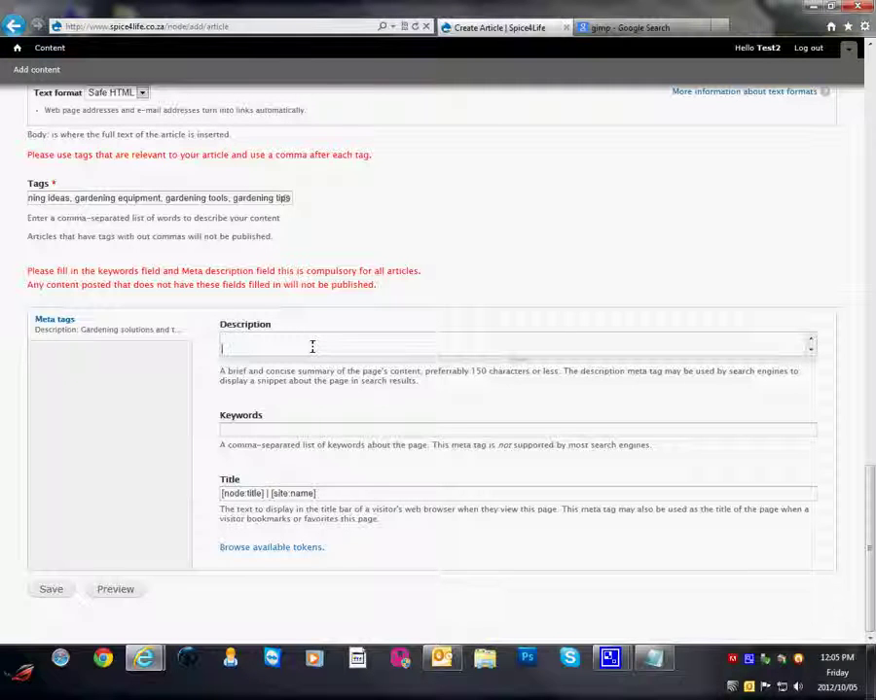
pyautogui.write('Gardening solutions and tips a large online gardening community participating on this gardening website to give the best advice on gardening in your garden')
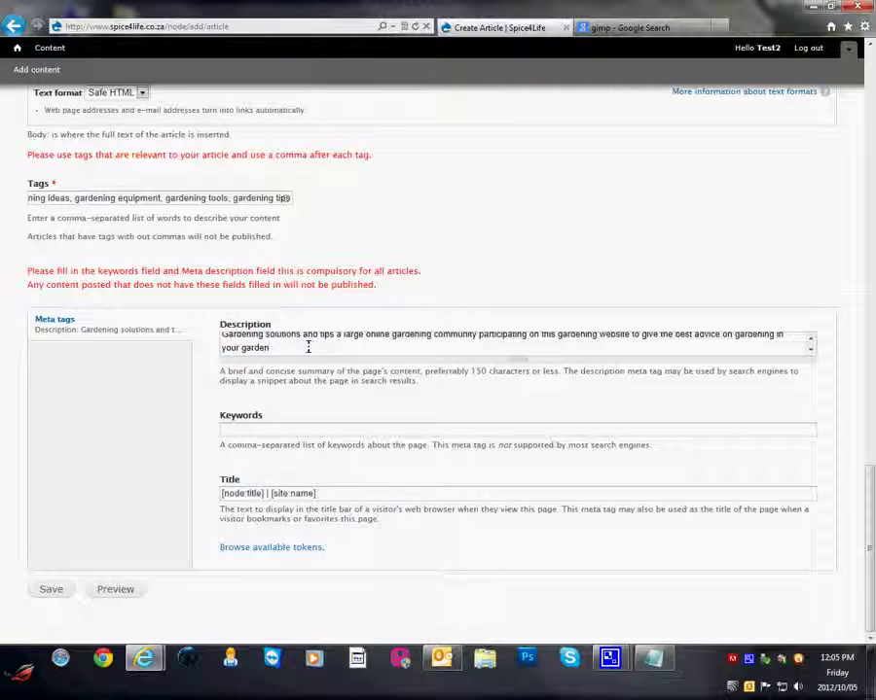
# Drag the Description box's corner down to make it taller
pyautogui.moveTo(516, 358); pyautogui.dragTo(513, 426)
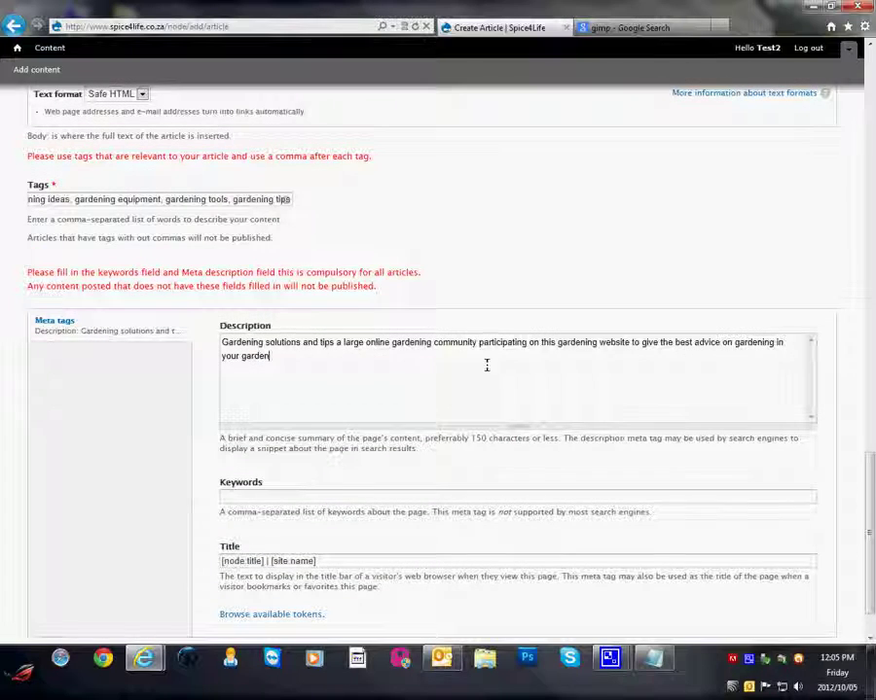
pyautogui.scroll(2, 457, 375)
pyautogui.scroll(-1, 438, 463)
pyautogui.scroll(3, 531, 347)
pyautogui.scroll(-3, 430, 296)
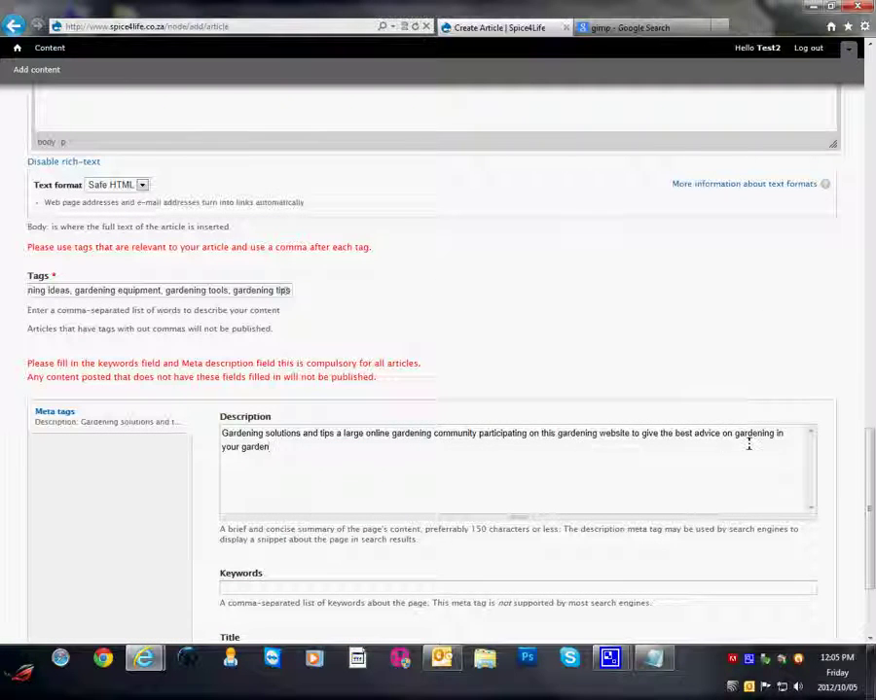
pyautogui.scroll(-3, 385, 448)
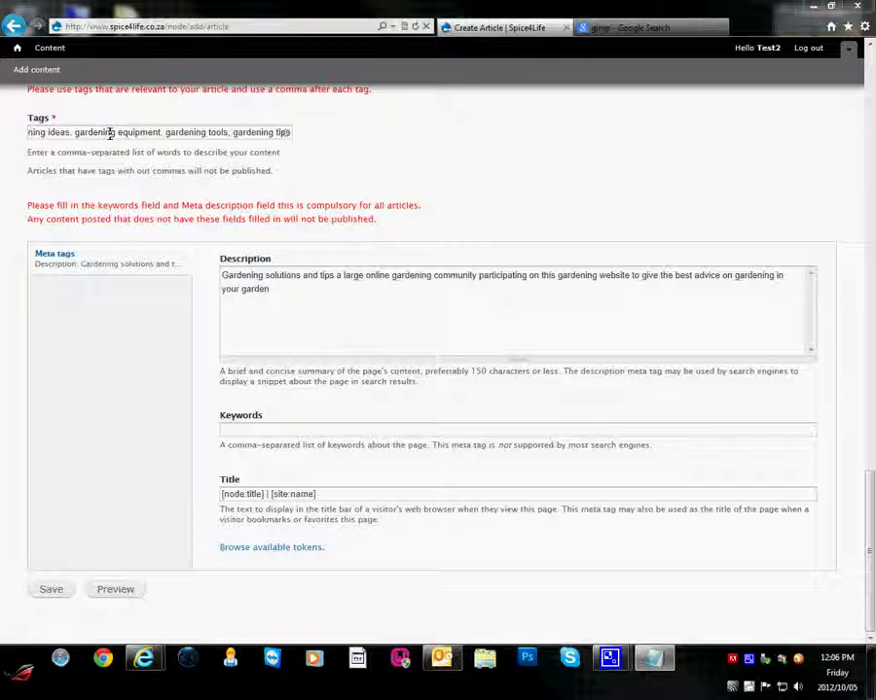
# Fill the meta Keywords with the four gardening tags
pyautogui.click(243, 428)
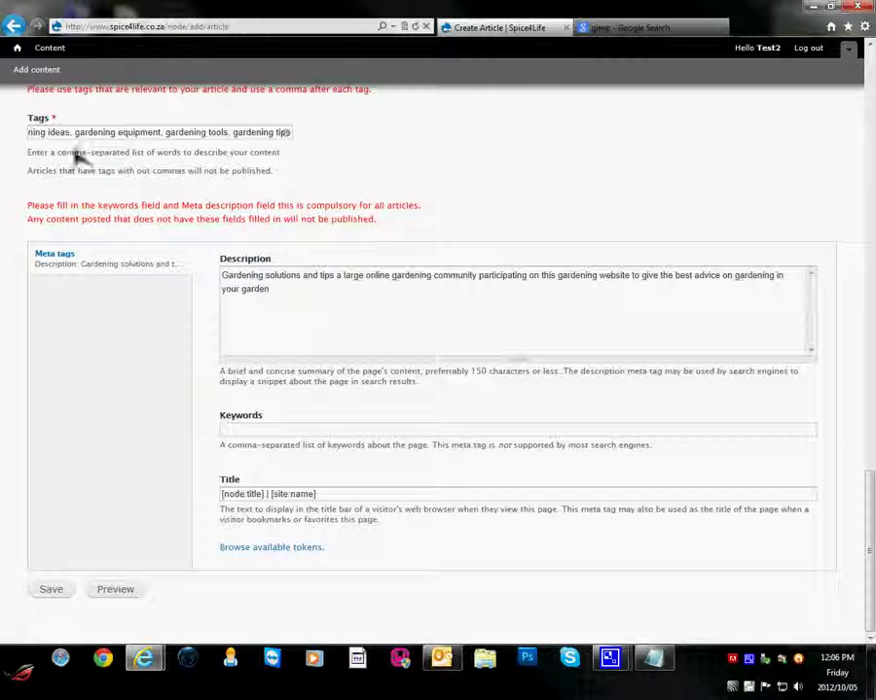
pyautogui.write('gardening ideas, gardening equipment, gardening tools, gardening tips')
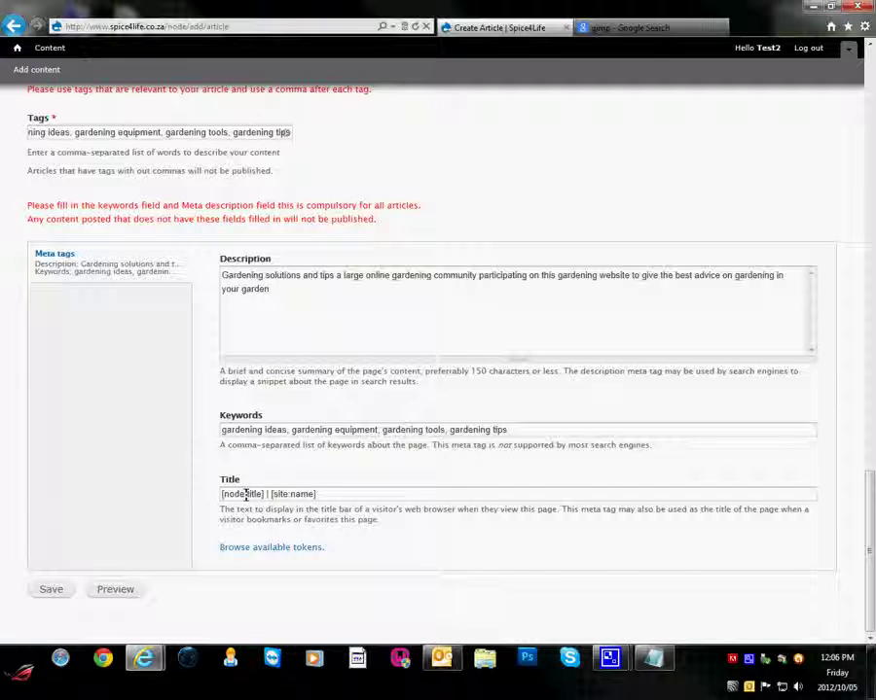
pyautogui.scroll(15, 331, 433)
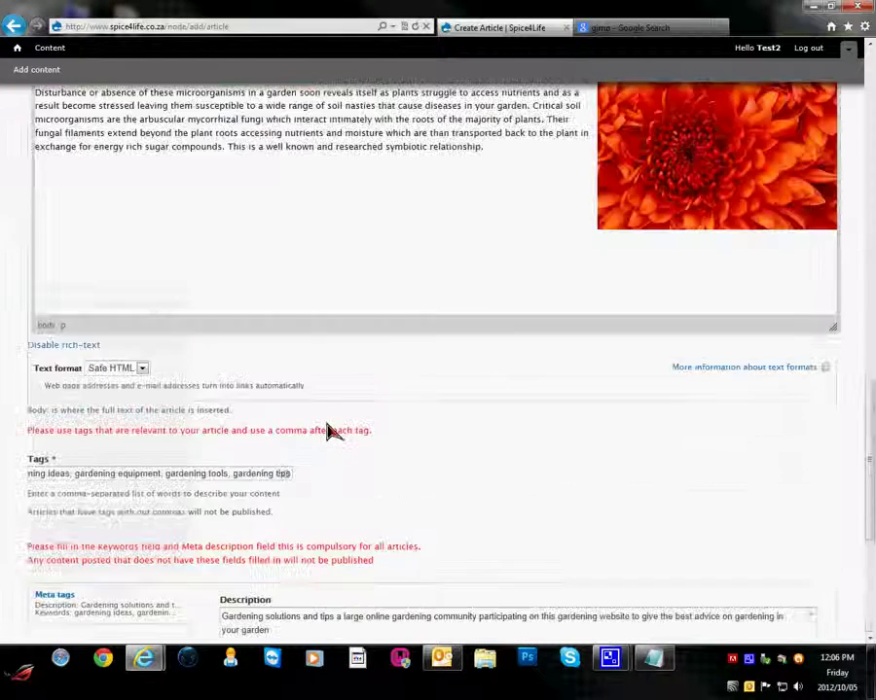
pyautogui.scroll(5, 304, 329)
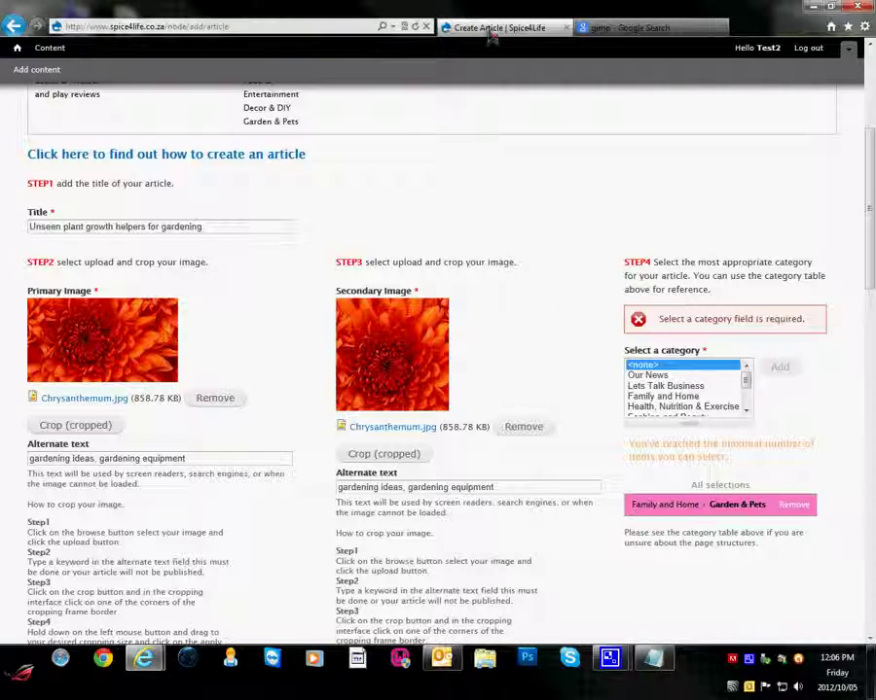
pyautogui.scroll(-15, 496, 194)
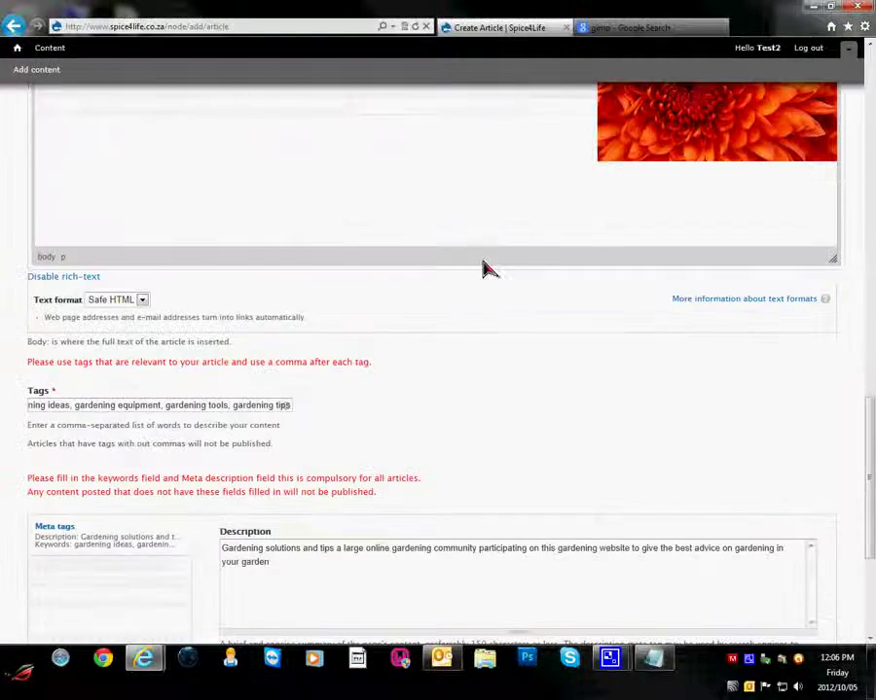
pyautogui.scroll(-3, 518, 268)
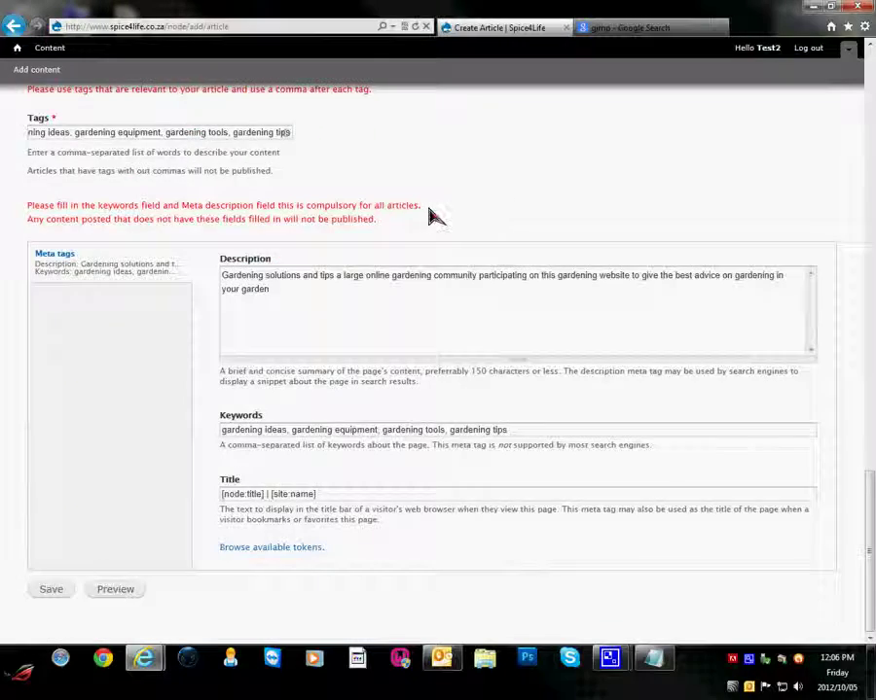
pyautogui.scroll(3, 433, 253)
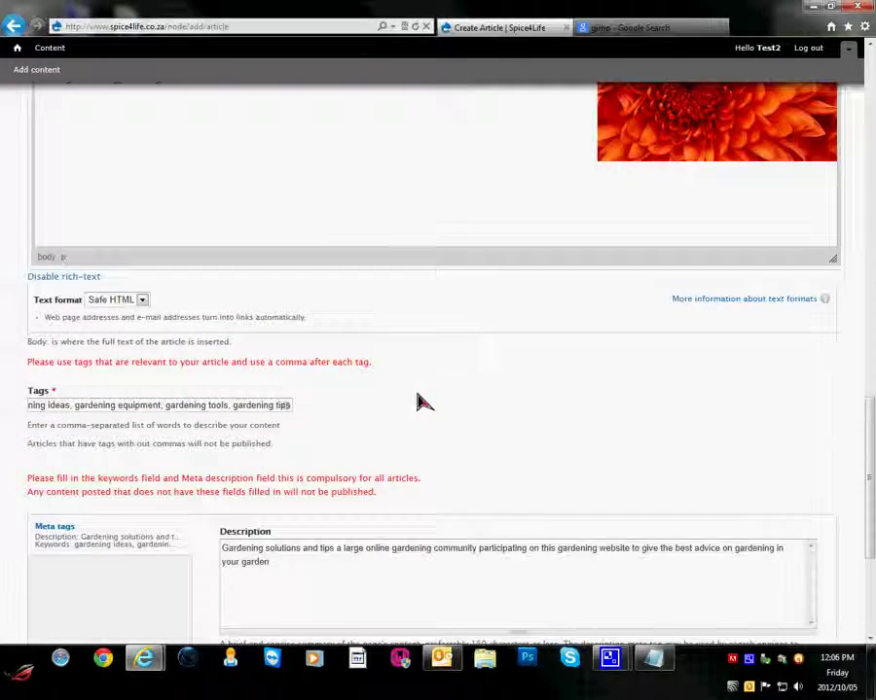
pyautogui.scroll(5, 434, 389)
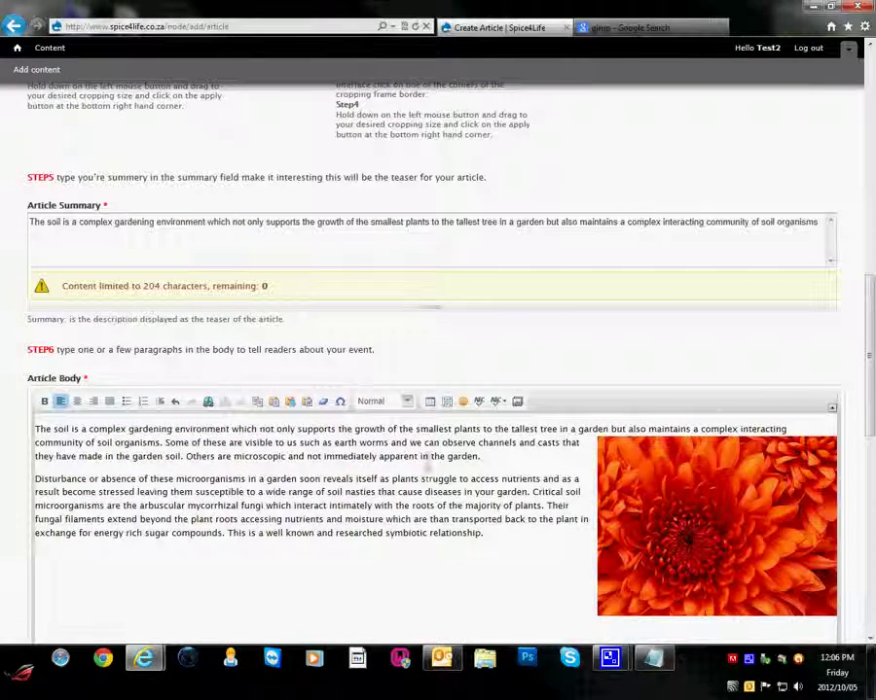
# Replace the [node:title] meta title with GARDENING IDEAS and save the article
pyautogui.scroll(-3, 448, 441)
pyautogui.scroll(3, 505, 346)
pyautogui.scroll(-2, 486, 350)
pyautogui.scroll(2, 330, 335)
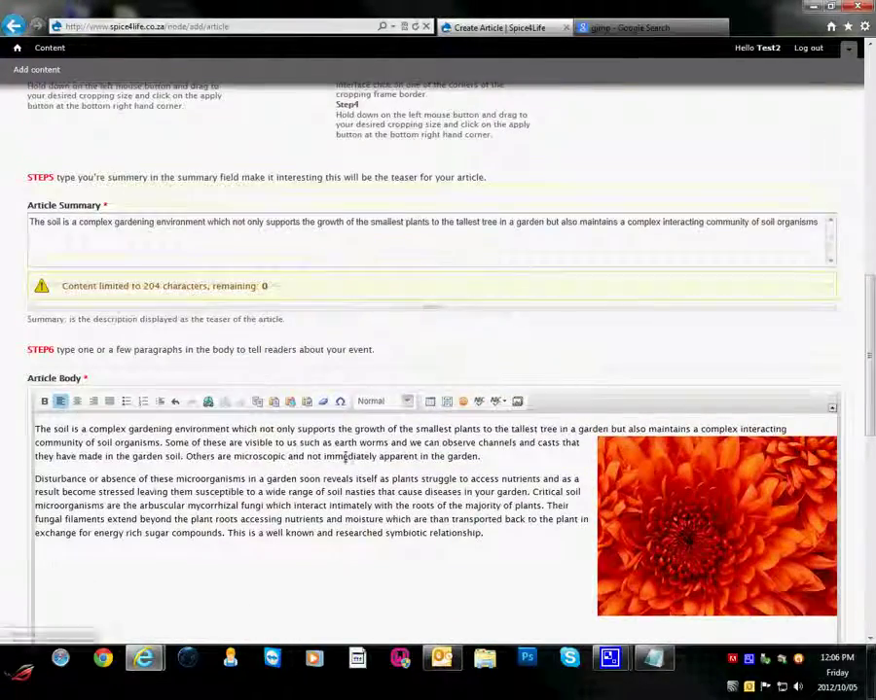
pyautogui.scroll(-1, 233, 440)
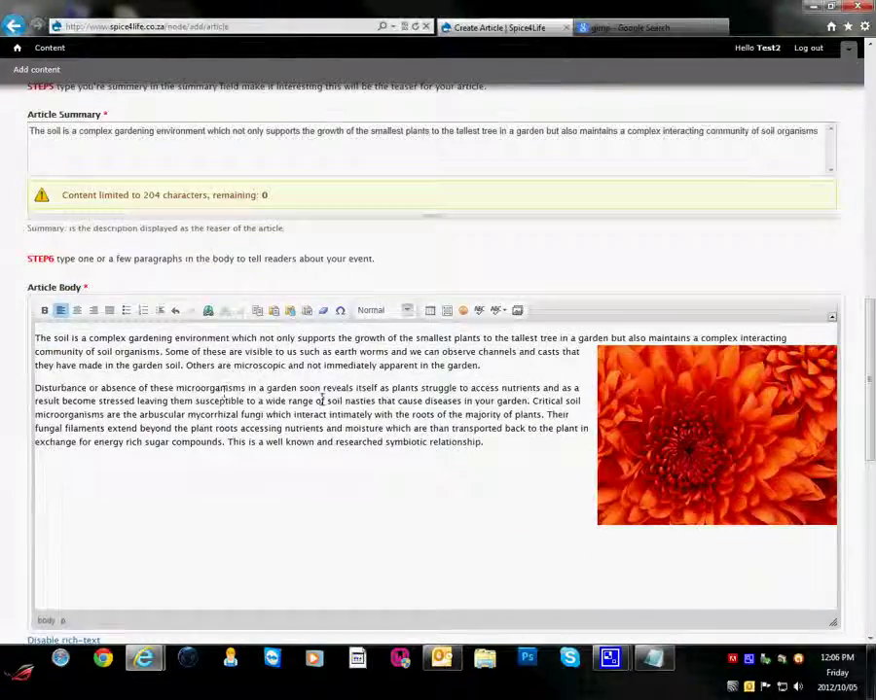
pyautogui.scroll(-7, 463, 382)
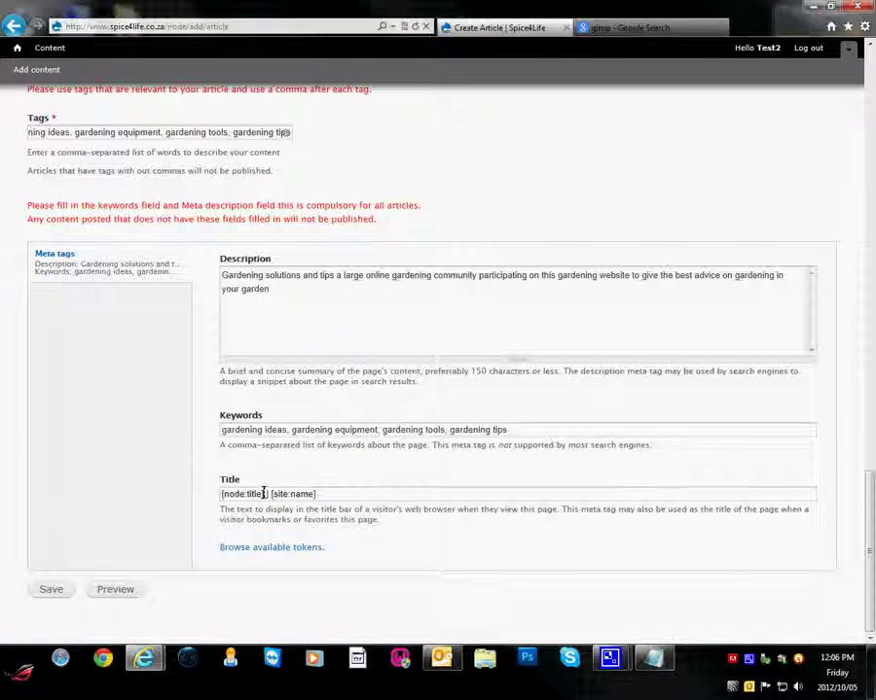
pyautogui.moveTo(264, 493); pyautogui.dragTo(223, 494)
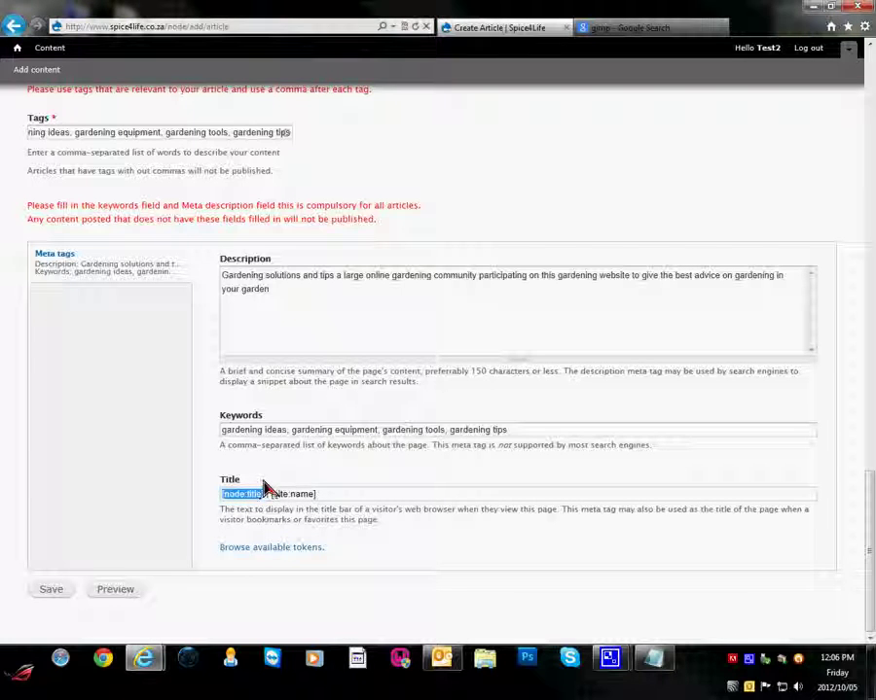
pyautogui.write('GARDENING IDEAS')
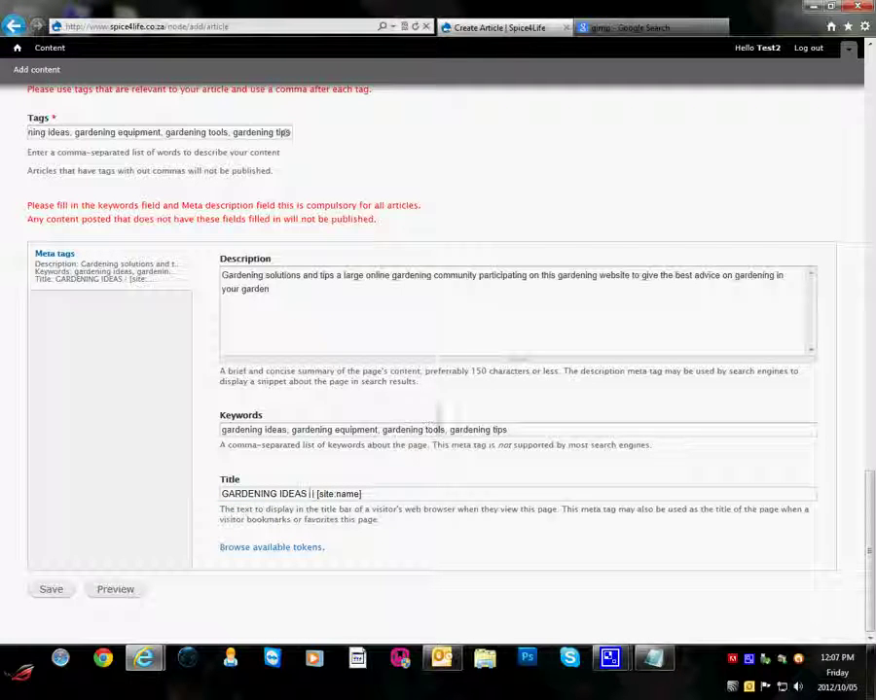
pyautogui.click(51, 590)
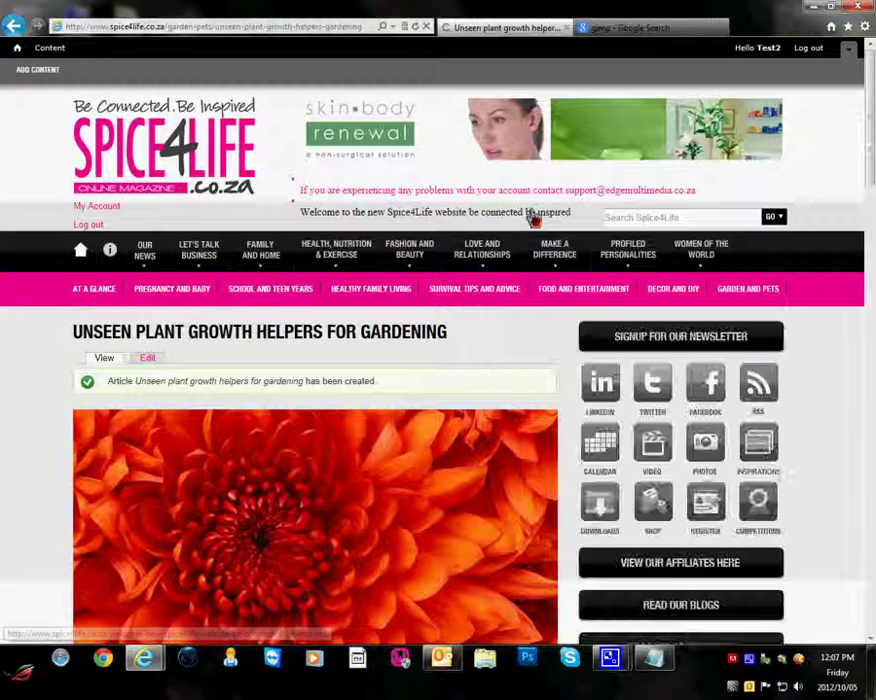
# Review the published article's text wrapping beside the inline image, then reopen it in the Edit form
pyautogui.scroll(-2, 340, 285)
pyautogui.scroll(-5, 340, 285)
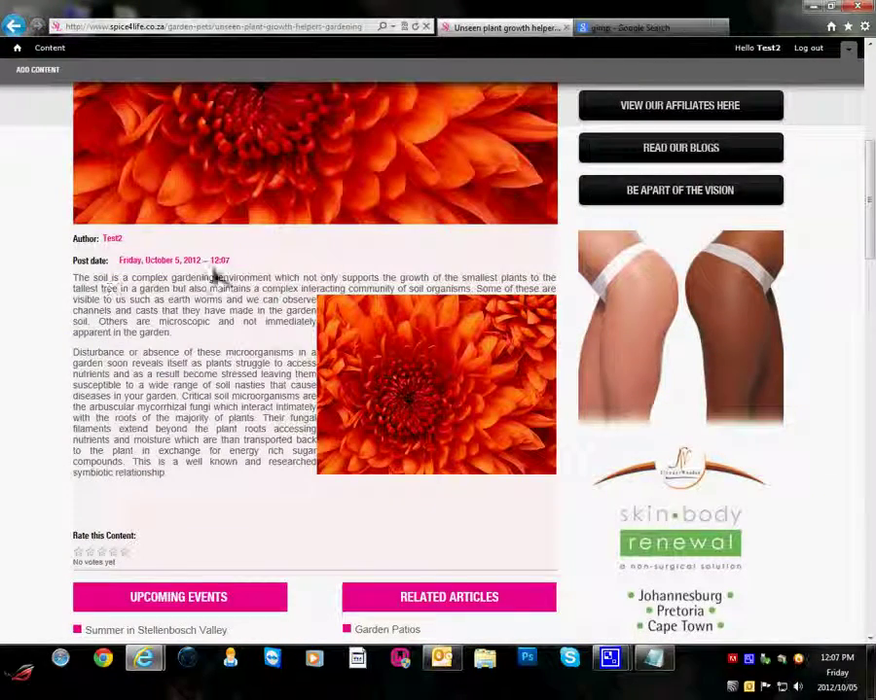
pyautogui.scroll(-4, 180, 292)
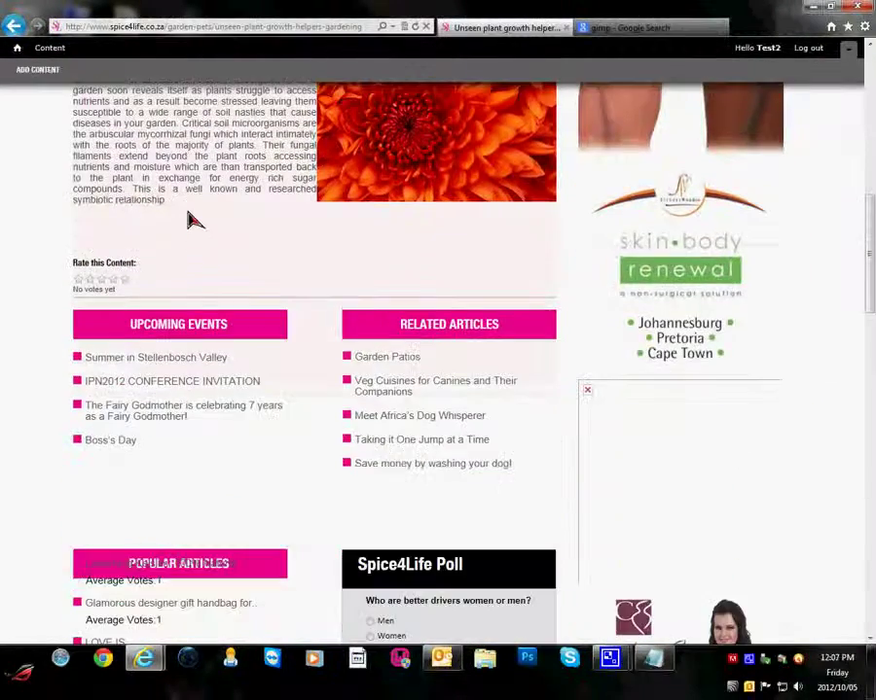
pyautogui.scroll(5, 187, 273)
pyautogui.scroll(5, 185, 329)
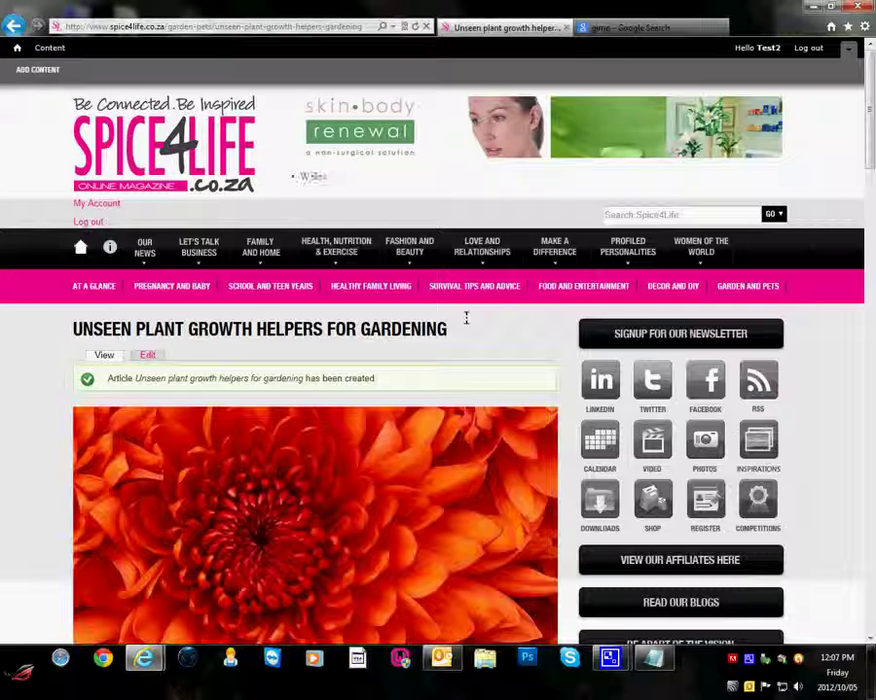
pyautogui.scroll(-3, 413, 381)
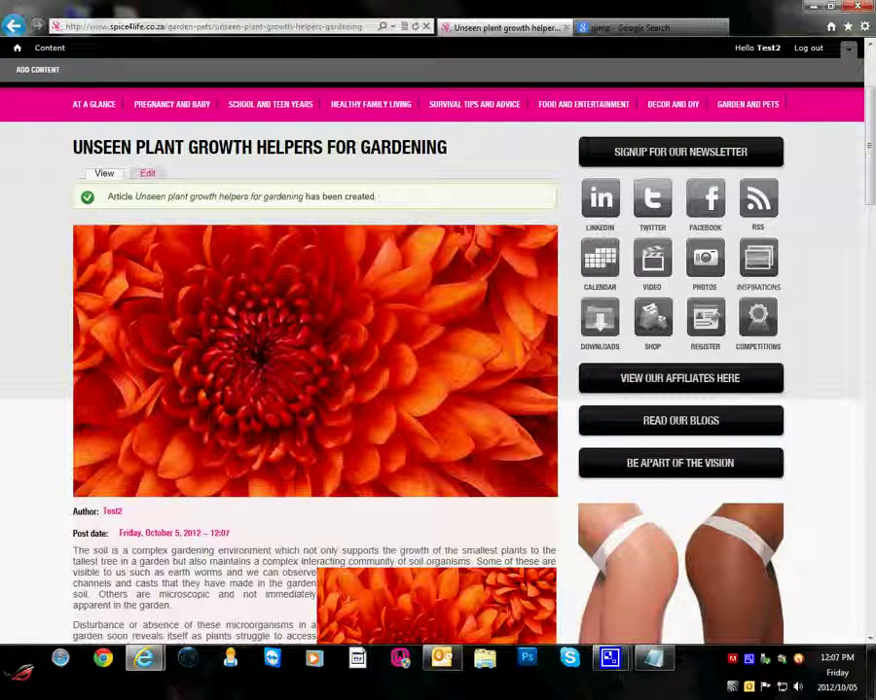
pyautogui.scroll(3, 477, 399)
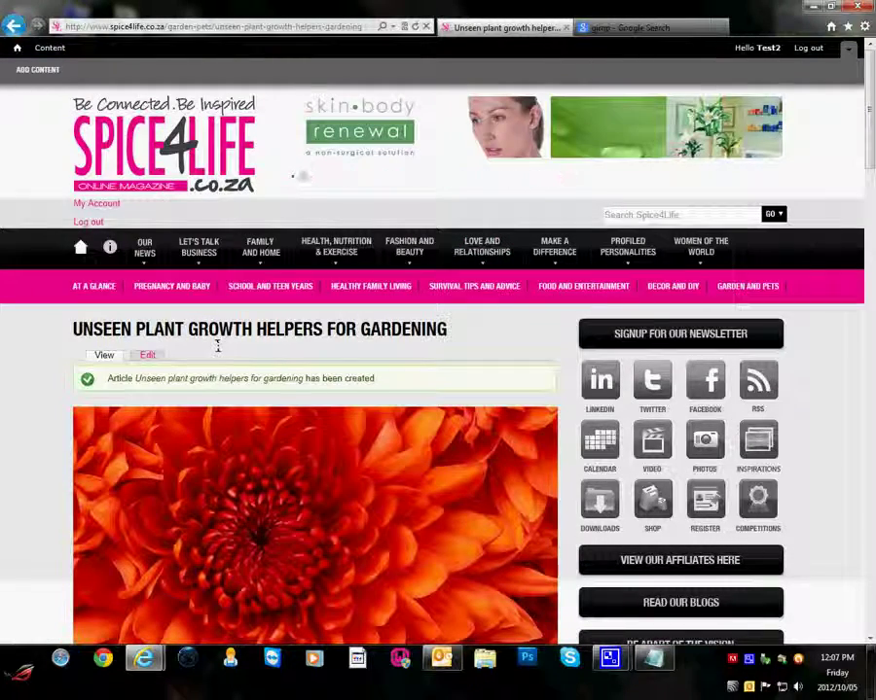
pyautogui.scroll(-10, 206, 326)
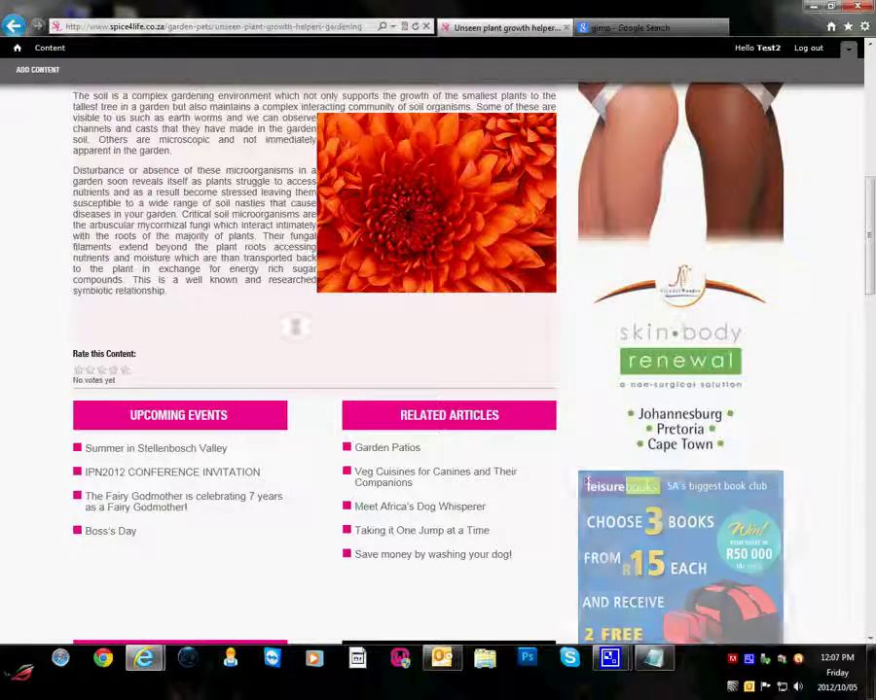
pyautogui.scroll(4, 266, 326)
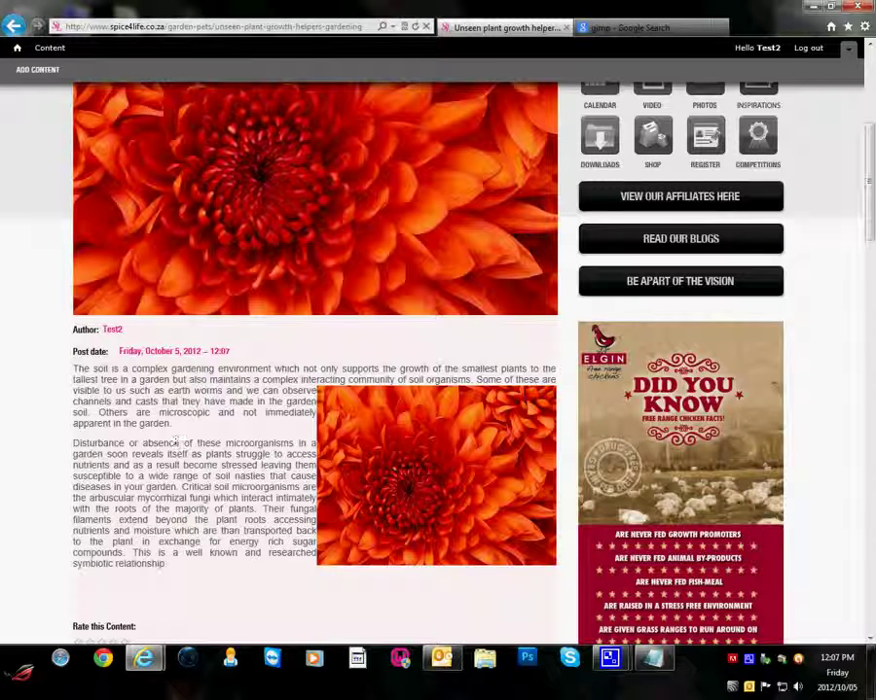
pyautogui.moveTo(317, 389); pyautogui.dragTo(325, 455)
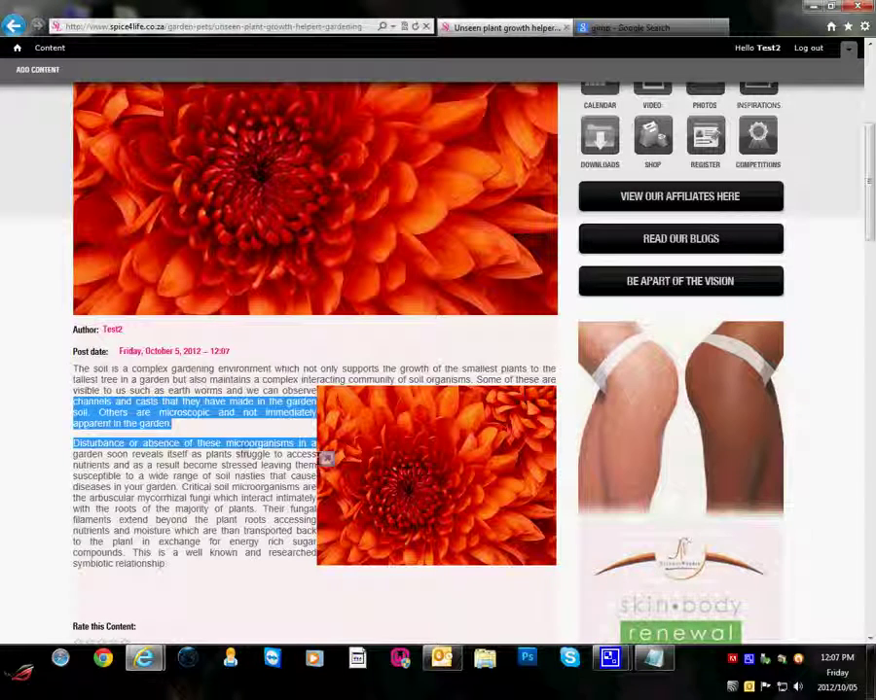
pyautogui.click(249, 476)
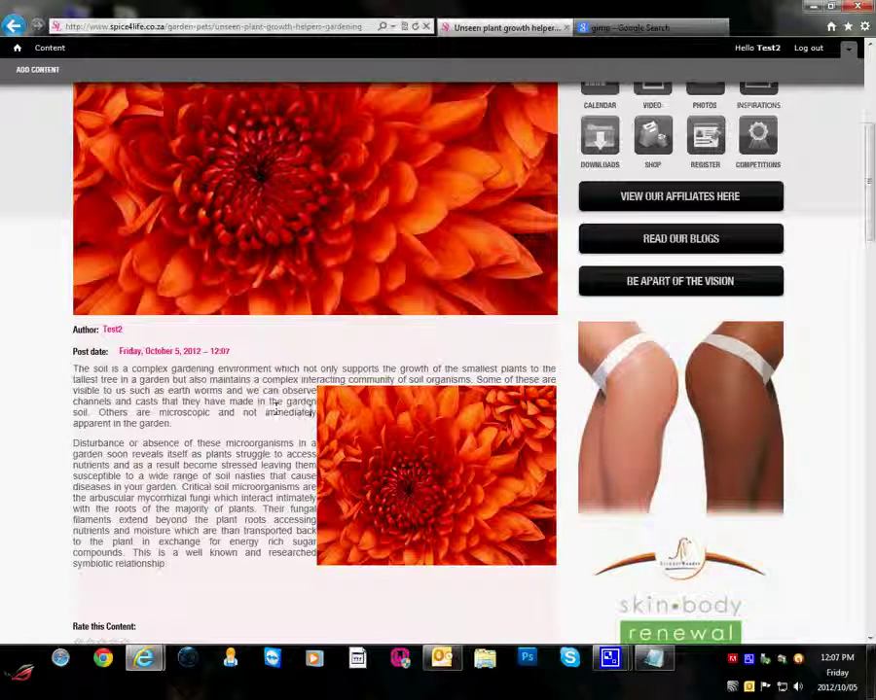
pyautogui.scroll(5, 194, 370)
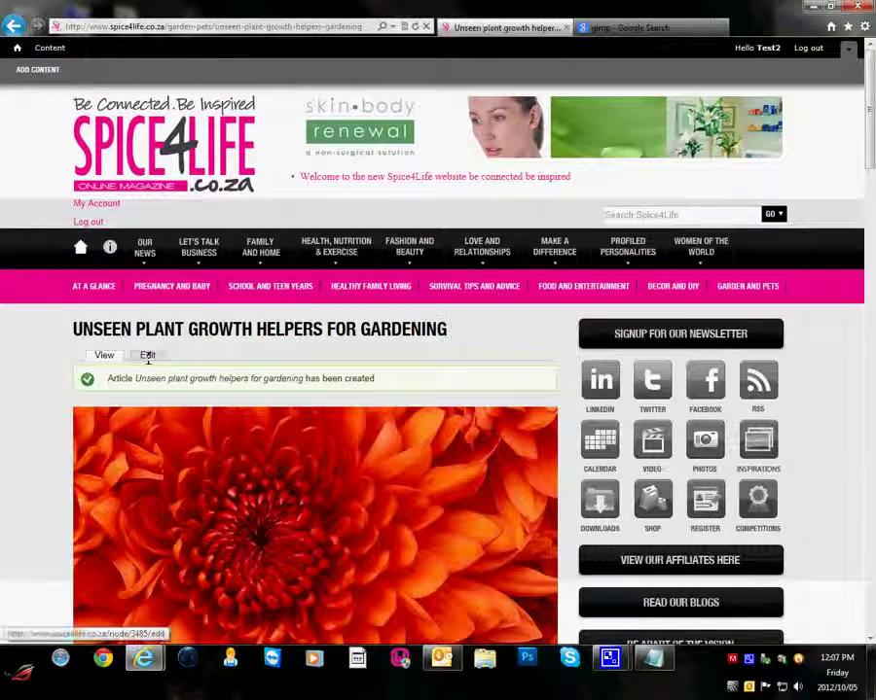
pyautogui.click(147, 355)
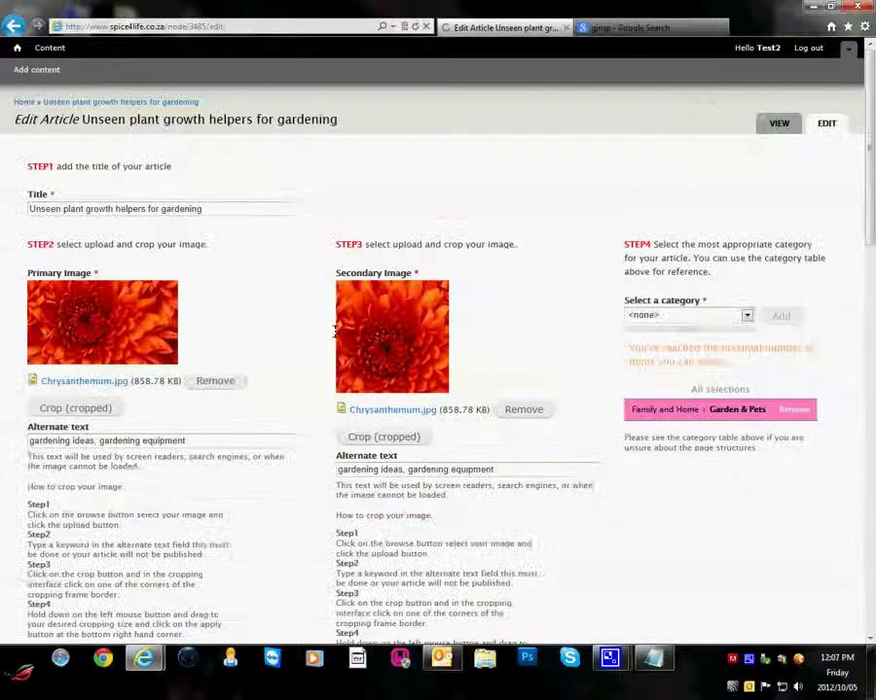
# Give the inline chrysanthemum image HSpace 10 and VSpace 10 in Image Properties, then save the article
pyautogui.scroll(-15, 306, 343)
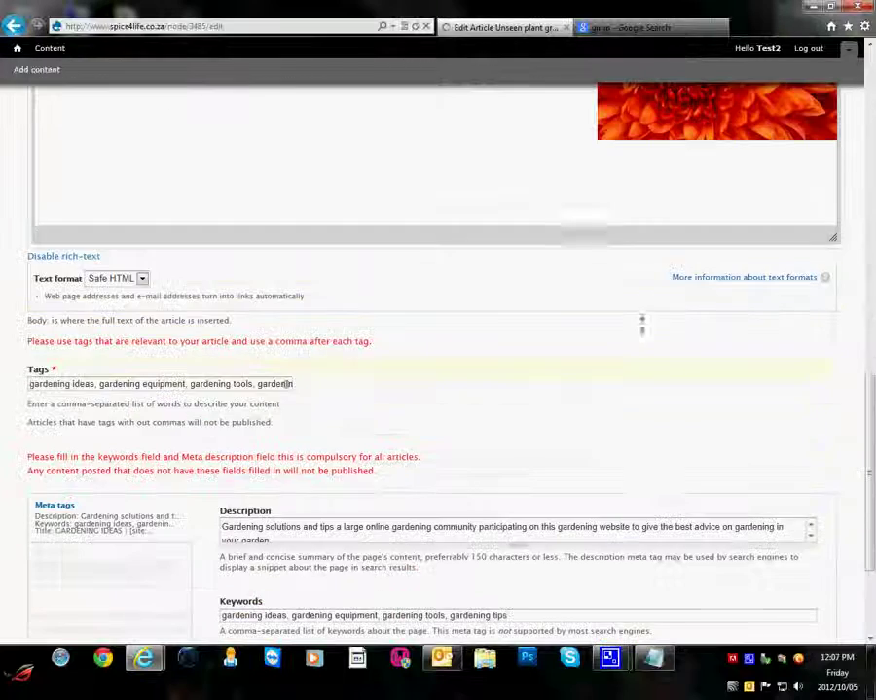
pyautogui.scroll(3, 639, 321)
pyautogui.click(622, 292)
pyautogui.rightClick(620, 287)
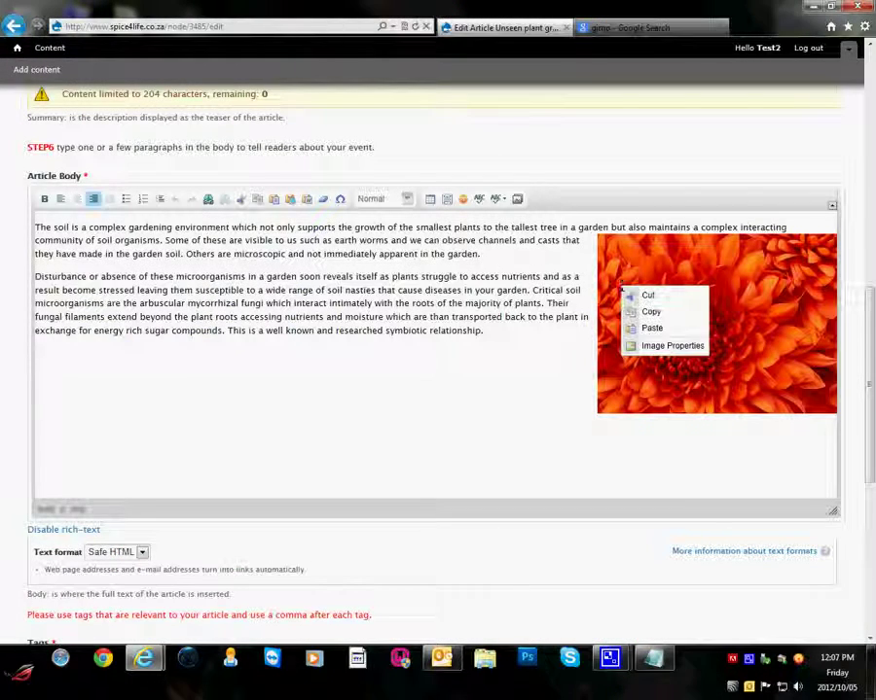
pyautogui.click(656, 345)
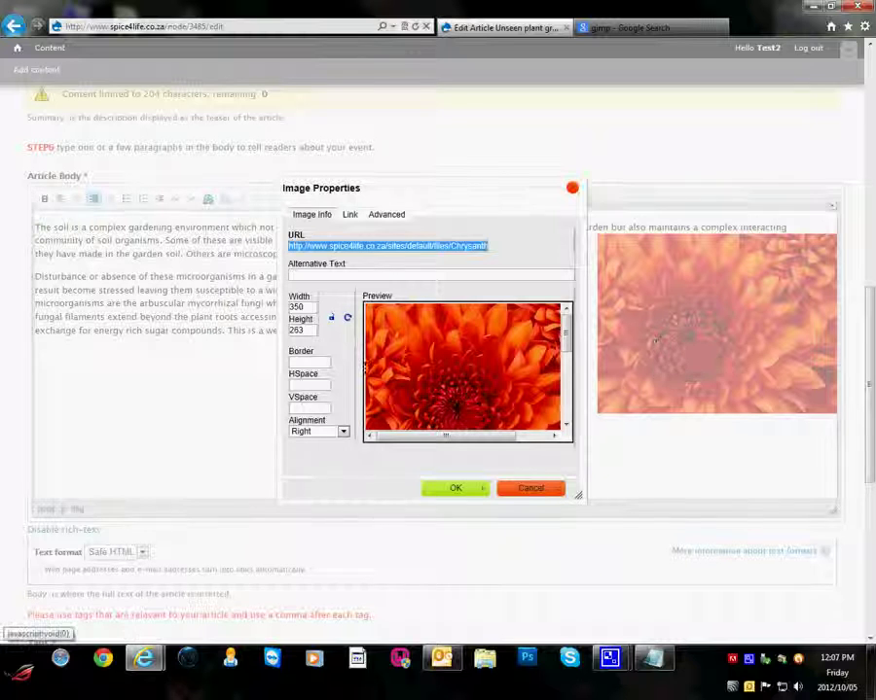
pyautogui.click(302, 363)
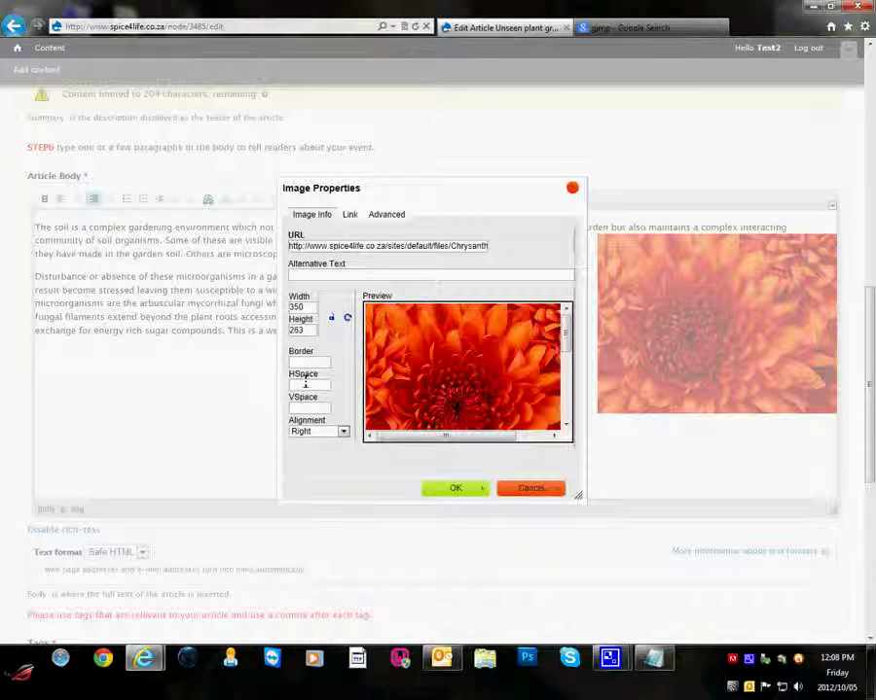
pyautogui.write('10')
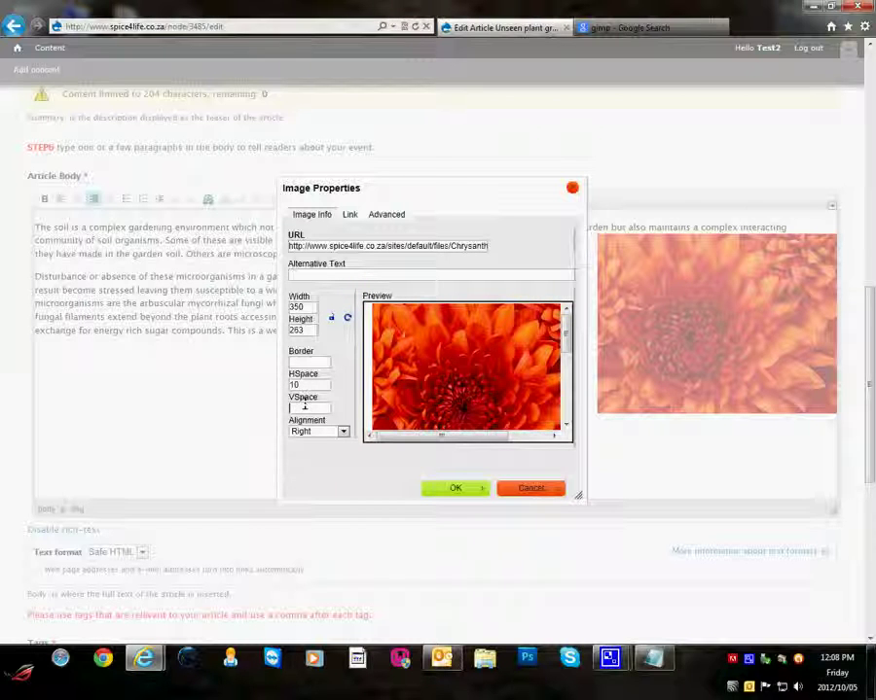
pyautogui.click(304, 407)
pyautogui.write('10')
pyautogui.press('Tab')
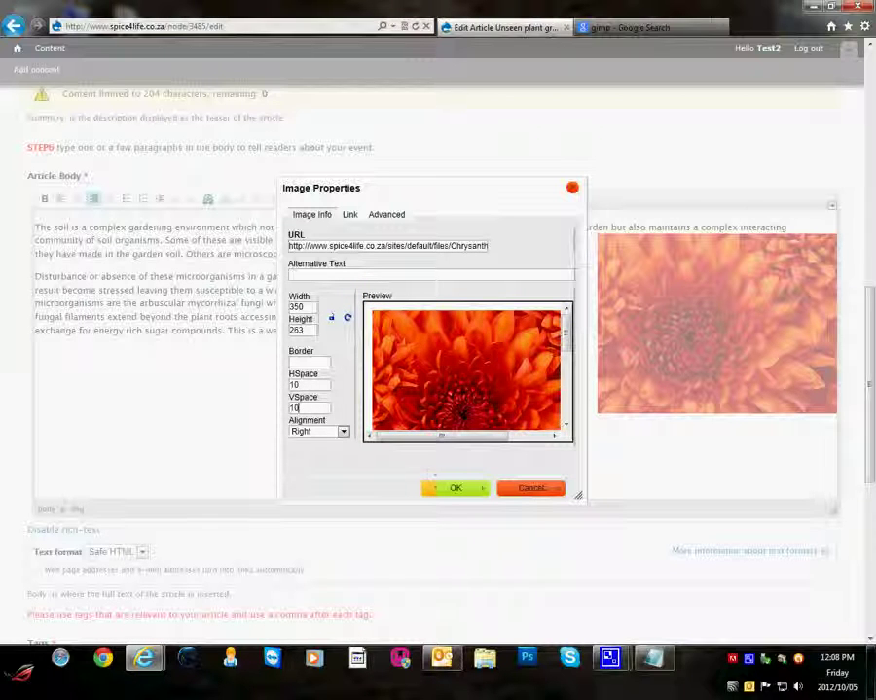
pyautogui.click(439, 485)
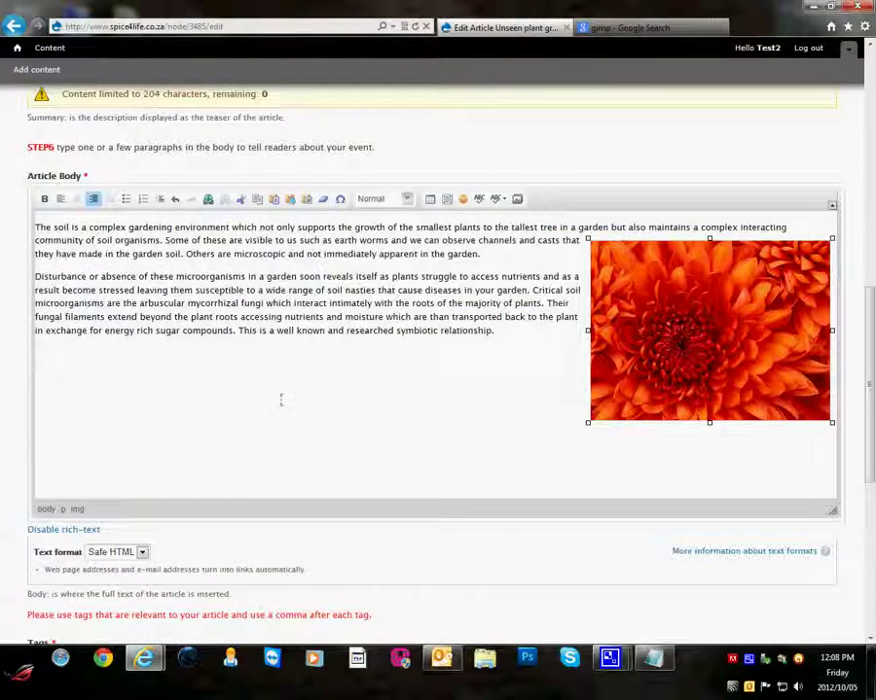
pyautogui.scroll(-5, 280, 400)
pyautogui.click(51, 588)
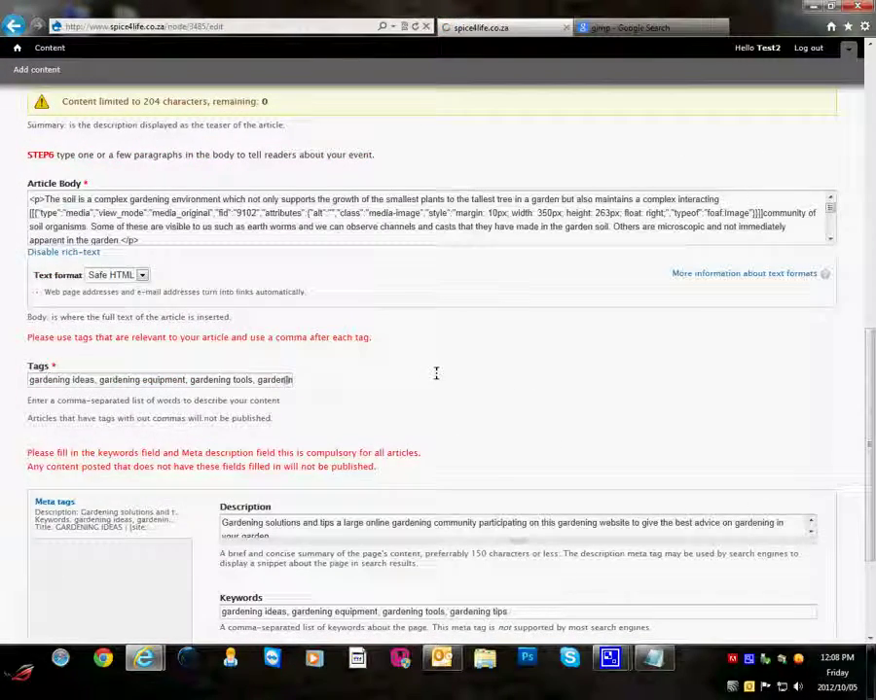
# Scroll through the updated article to check the spaced inline flower image, then return to the top
pyautogui.scroll(-7, 423, 369)
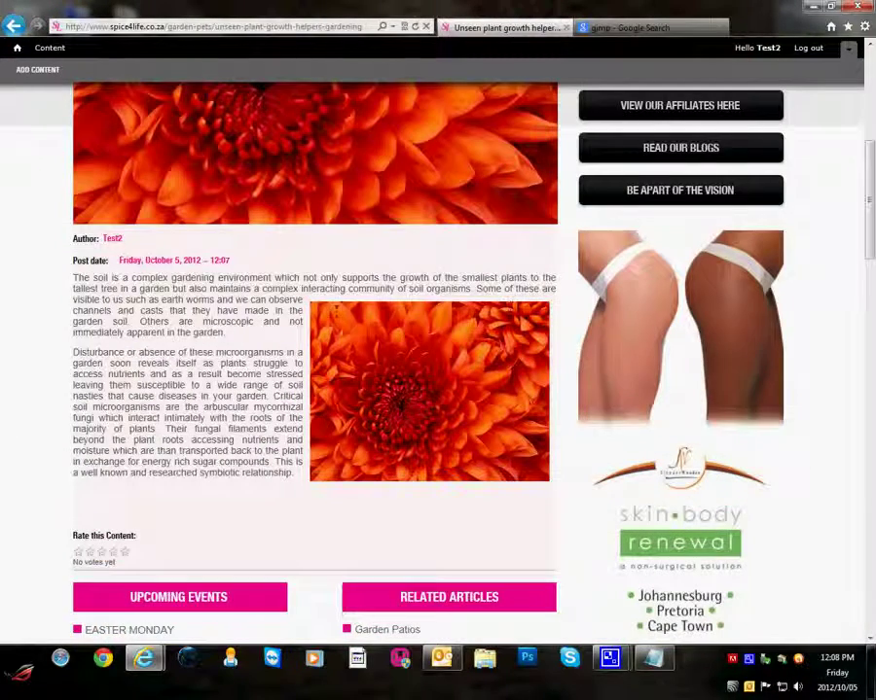
pyautogui.scroll(-1, 331, 316)
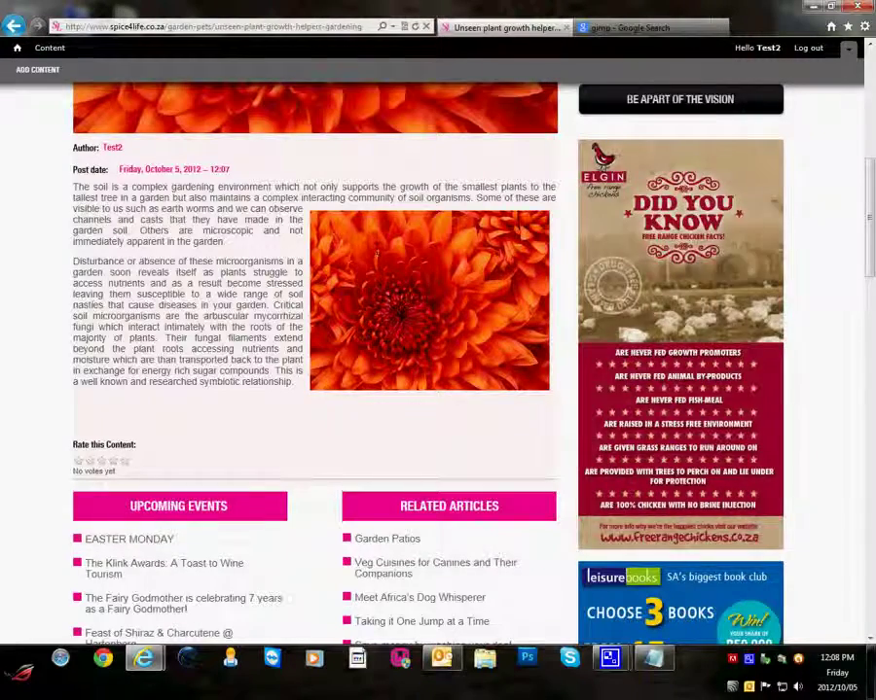
pyautogui.scroll(1, 248, 231)
pyautogui.scroll(4, 163, 333)
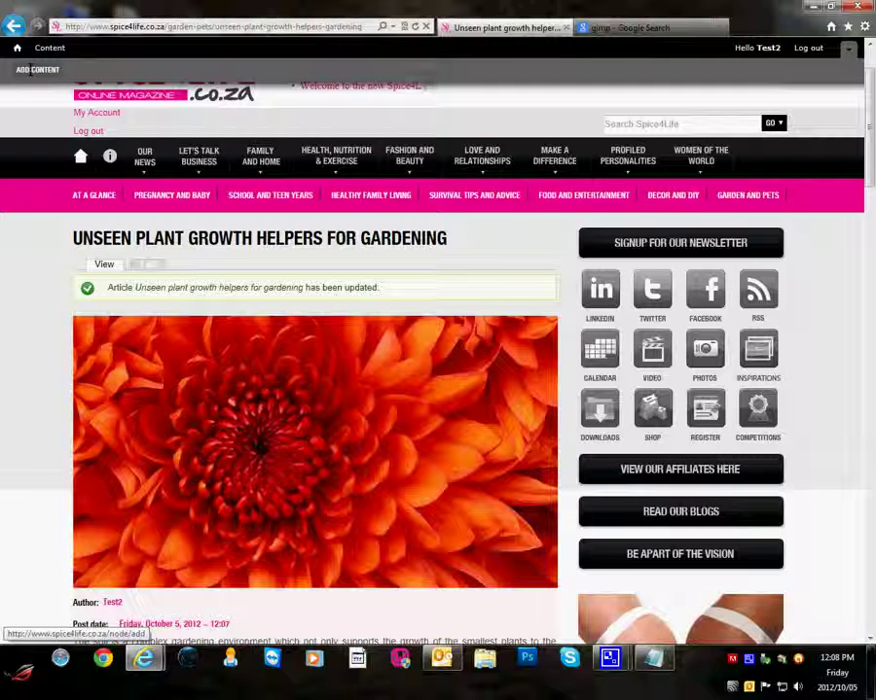
# Open Recent content from Add Content, switch to My recent content, and refresh until the article is listed
pyautogui.click(29, 70)
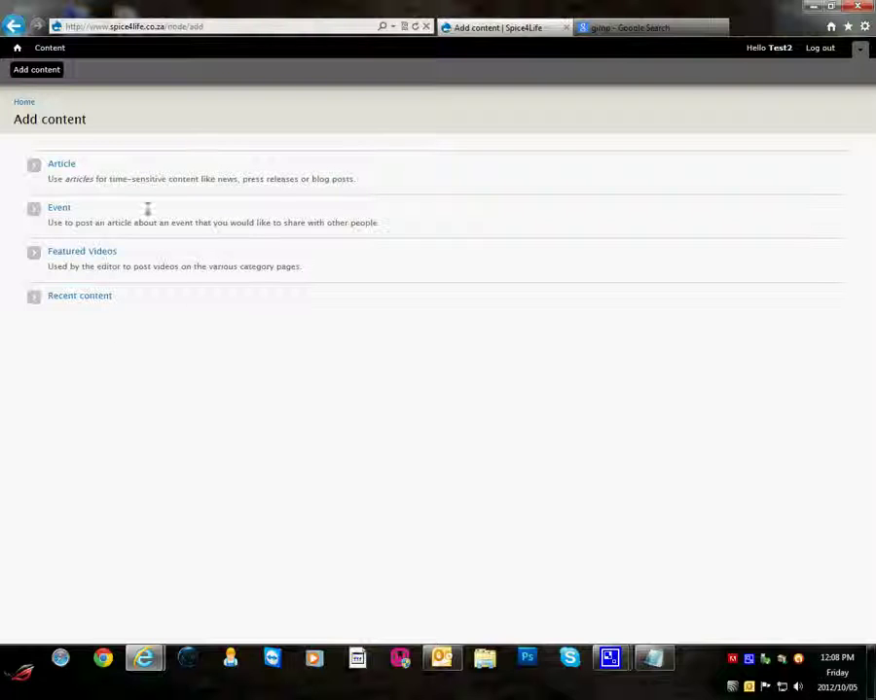
pyautogui.click(73, 295)
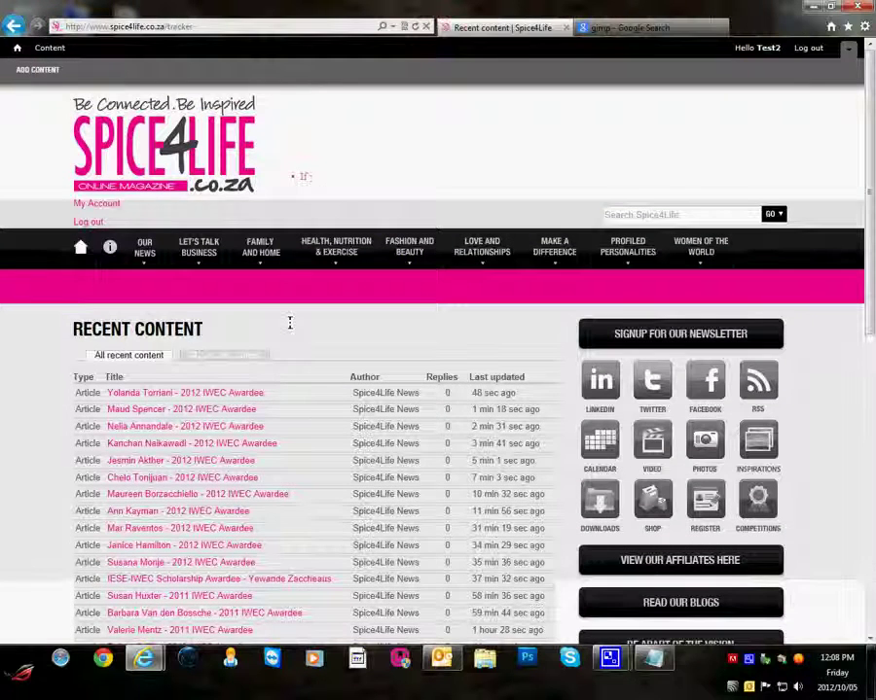
pyautogui.scroll(-2, 289, 323)
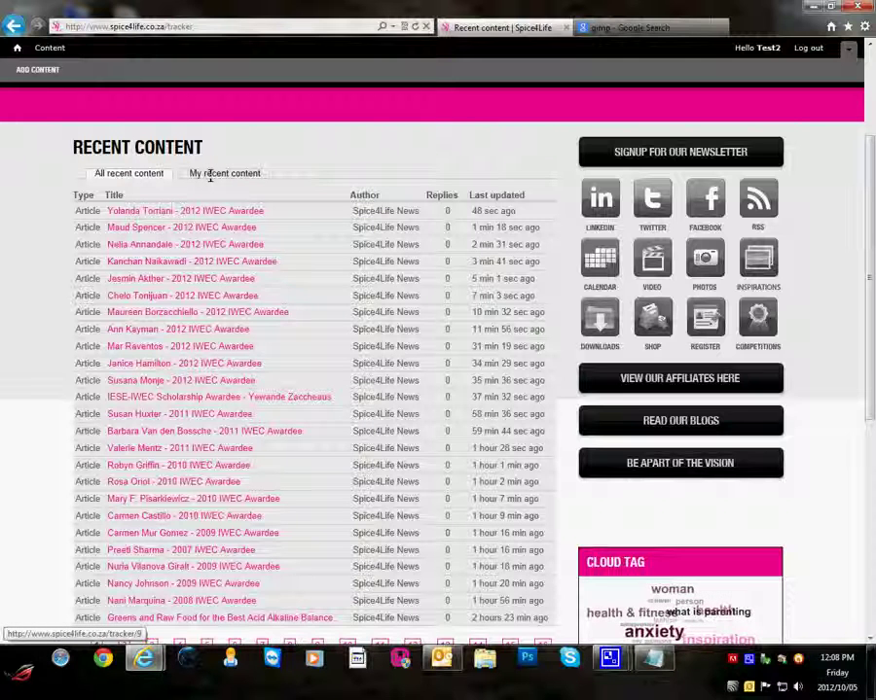
pyautogui.click(211, 177)
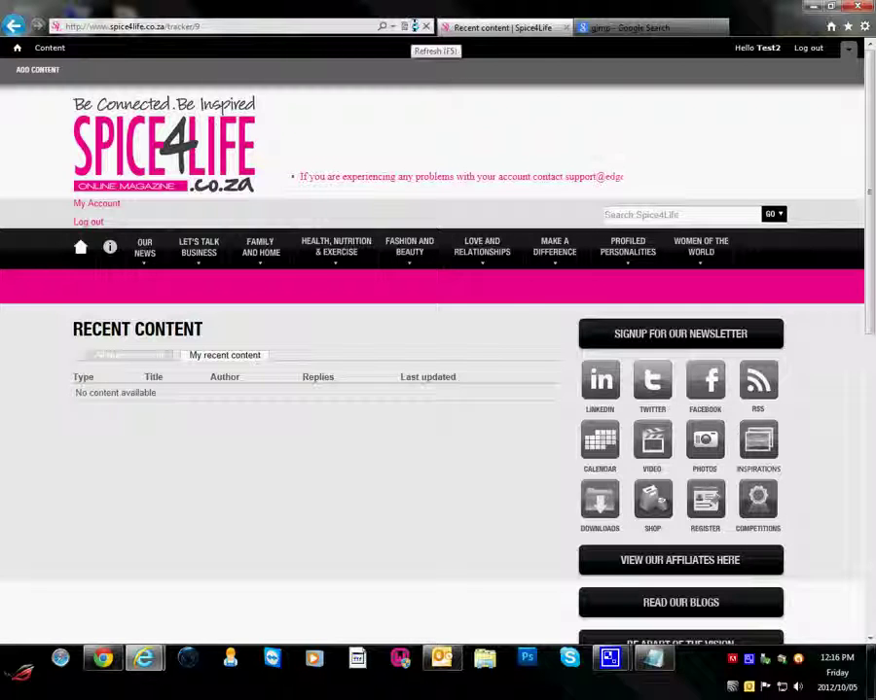
pyautogui.click(415, 26)
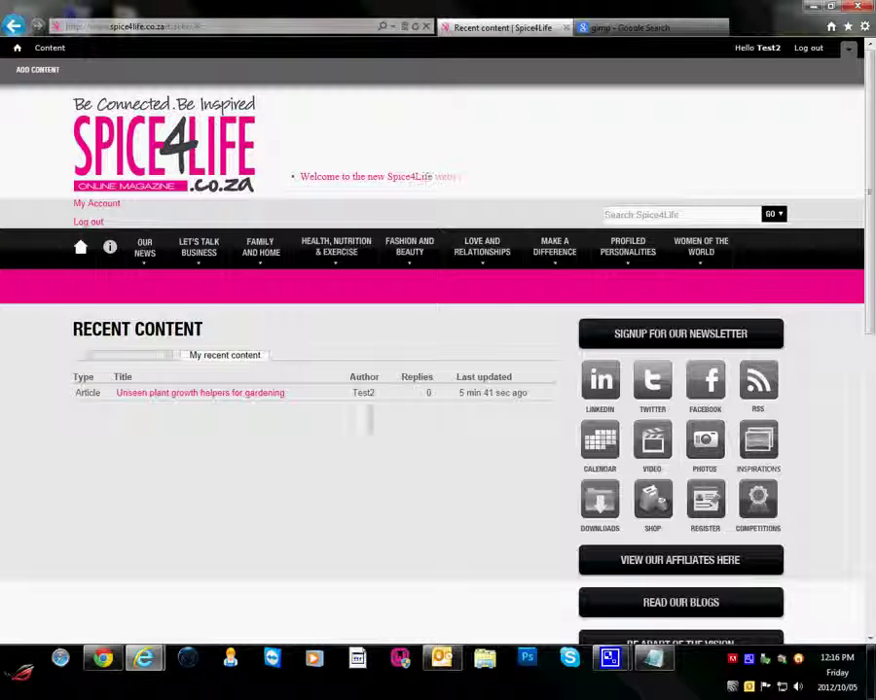
# Open Garden and Pets under Family and Home > Home, then the article's Read Full Article page
pyautogui.moveTo(261, 247)
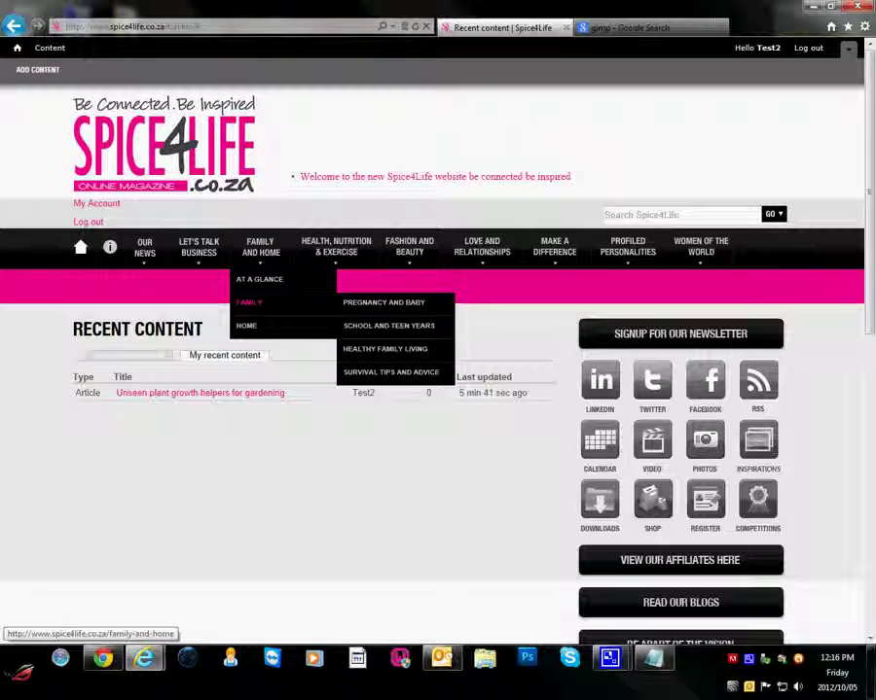
pyautogui.moveTo(248, 326)
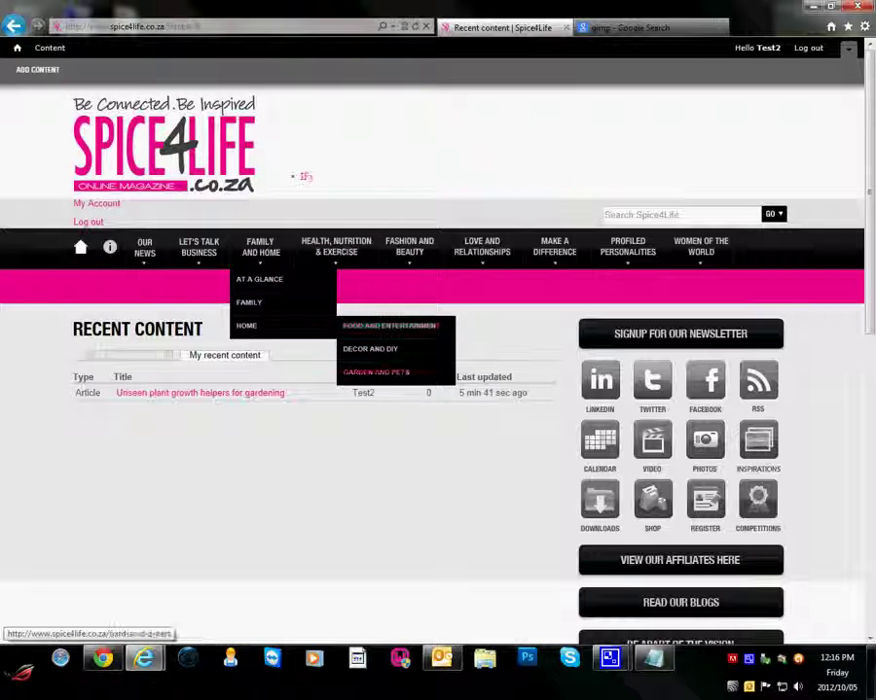
pyautogui.click(376, 372)
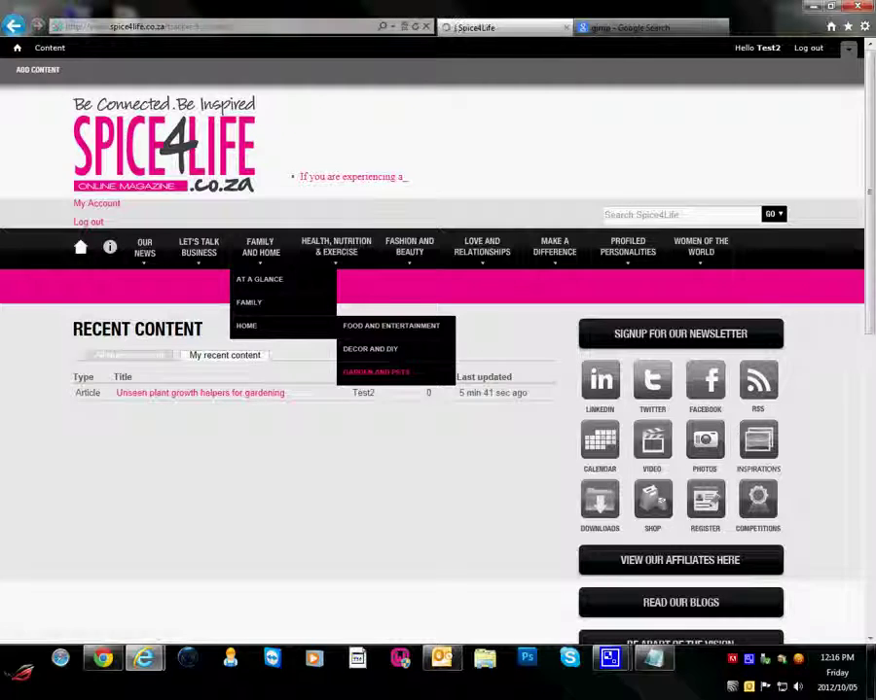
pyautogui.scroll(-2, 375, 373)
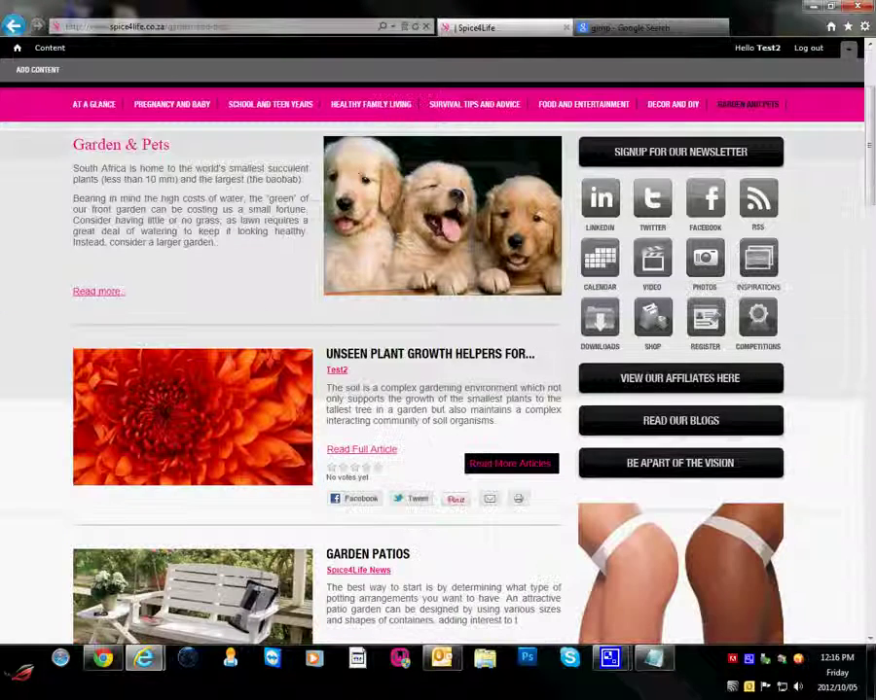
pyautogui.scroll(-1, 360, 350)
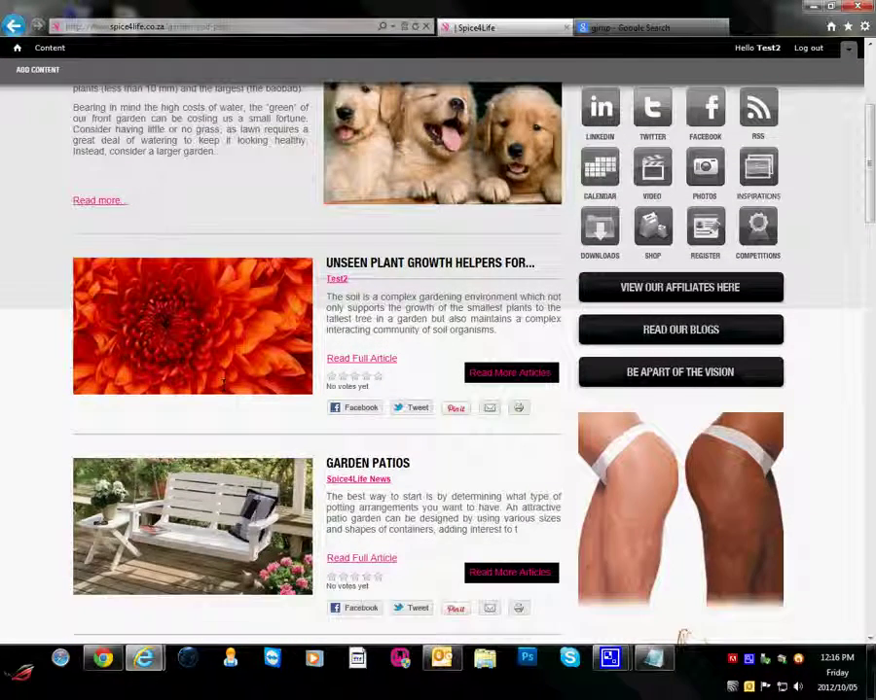
pyautogui.click(356, 358)
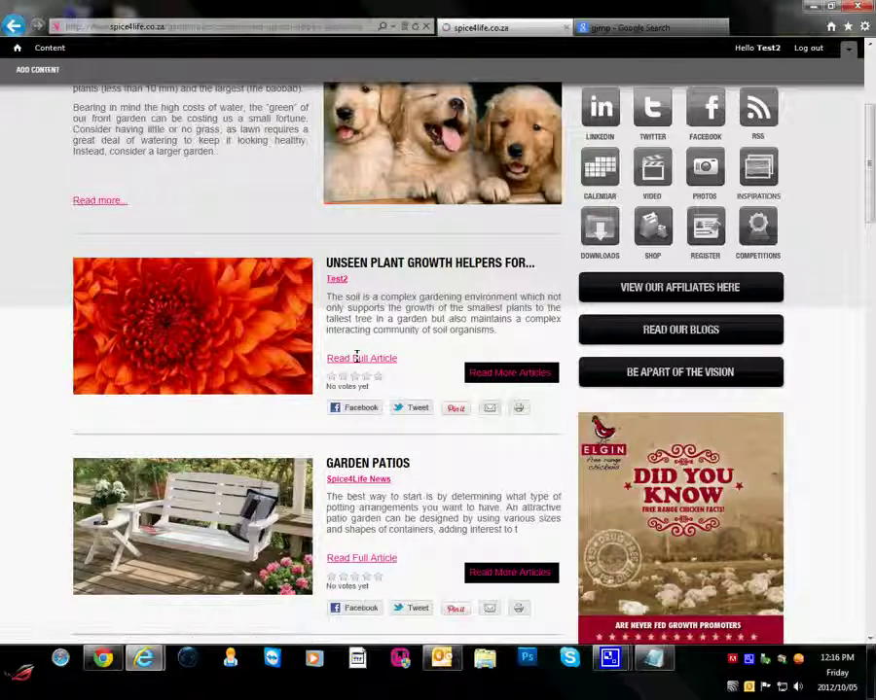
pyautogui.scroll(-5, 275, 360)
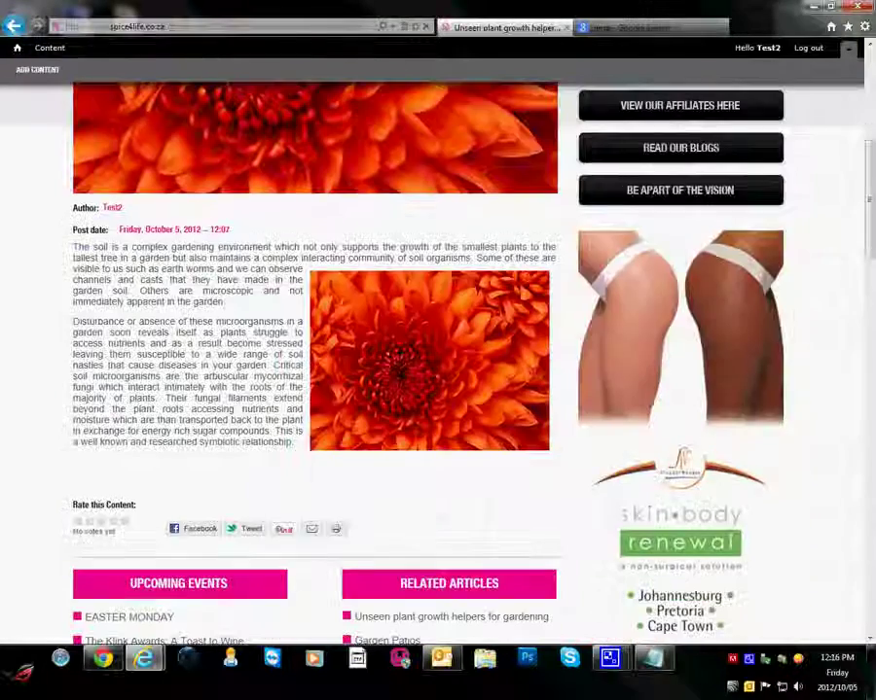
pyautogui.scroll(4, 48, 263)
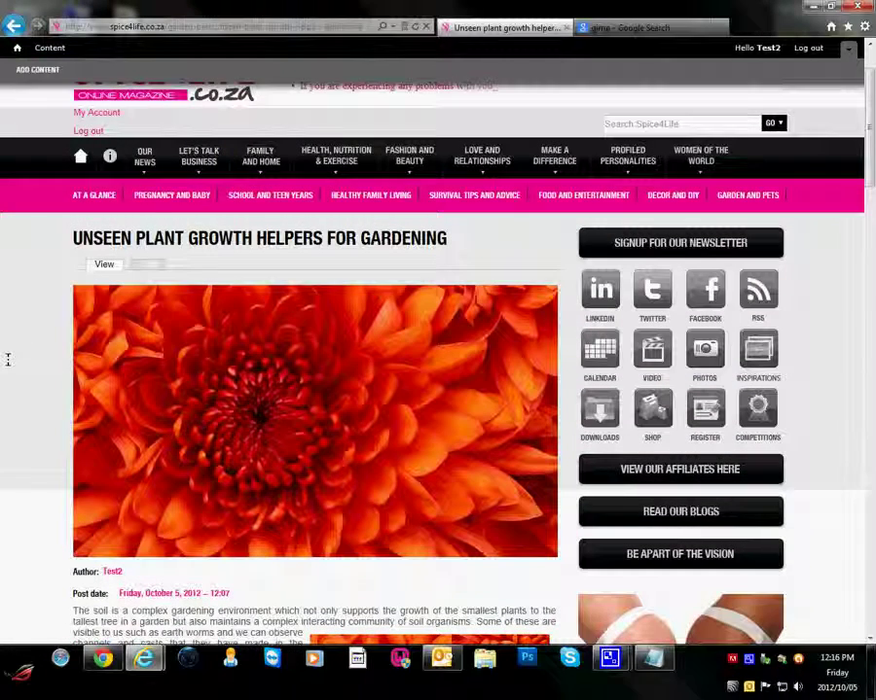